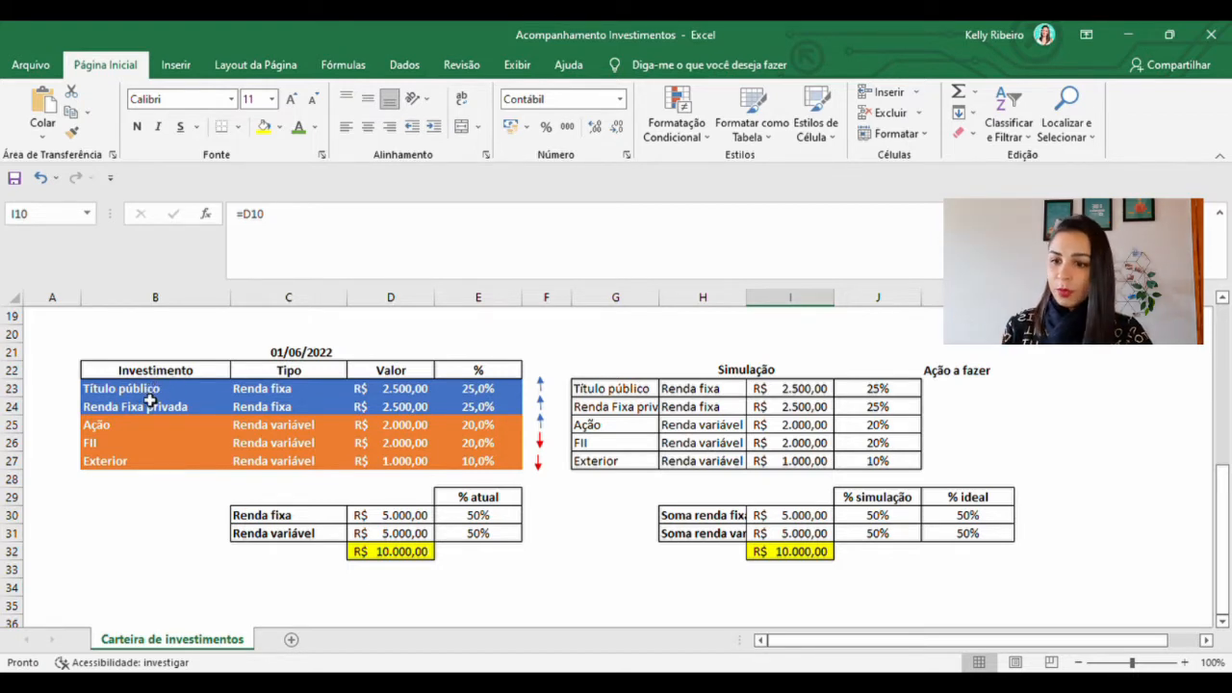
Review the investments and their Renda fixa or Renda variável types in the 01/06/2022 table
{"action": "double_click", "coordinate": [150, 397]}
{"action": "left_click", "coordinate": [187, 412]}
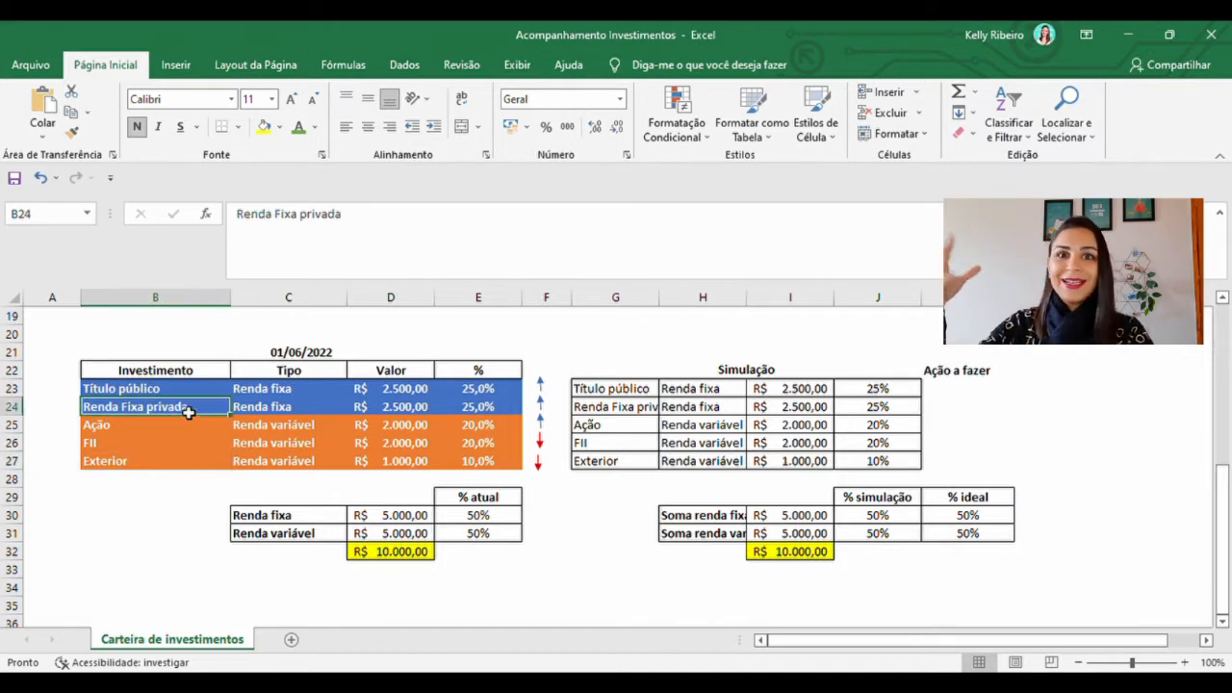
{"action": "left_click", "coordinate": [119, 428]}
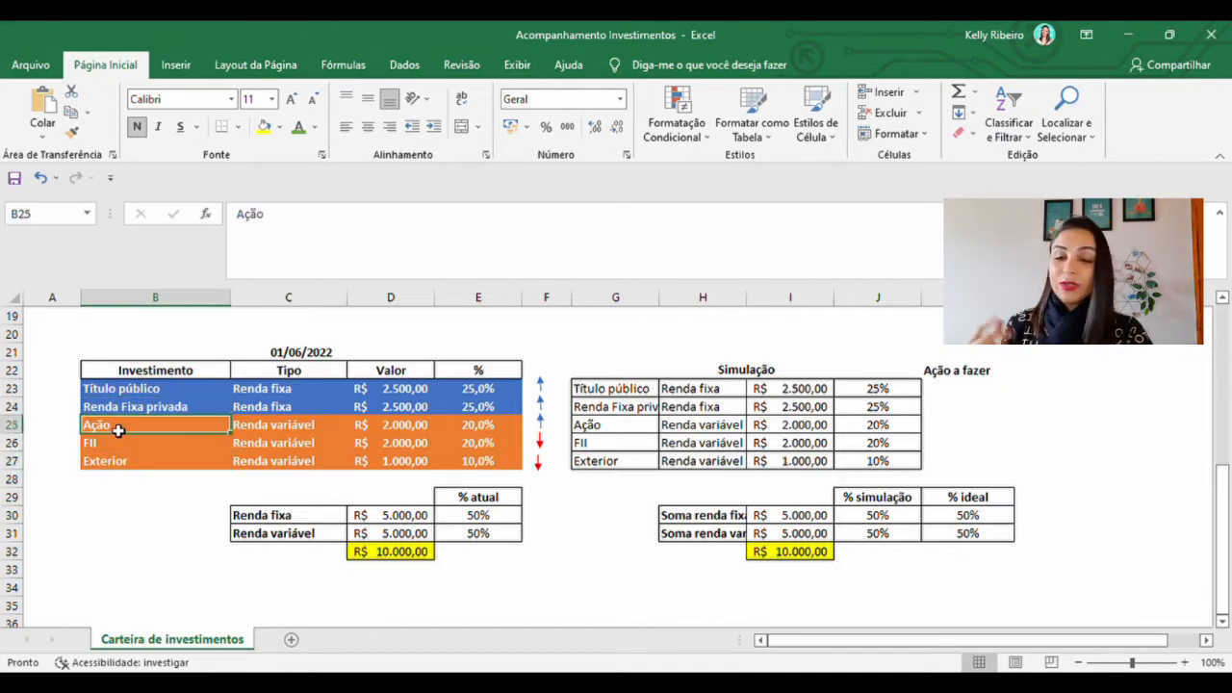
{"action": "left_click", "coordinate": [125, 446]}
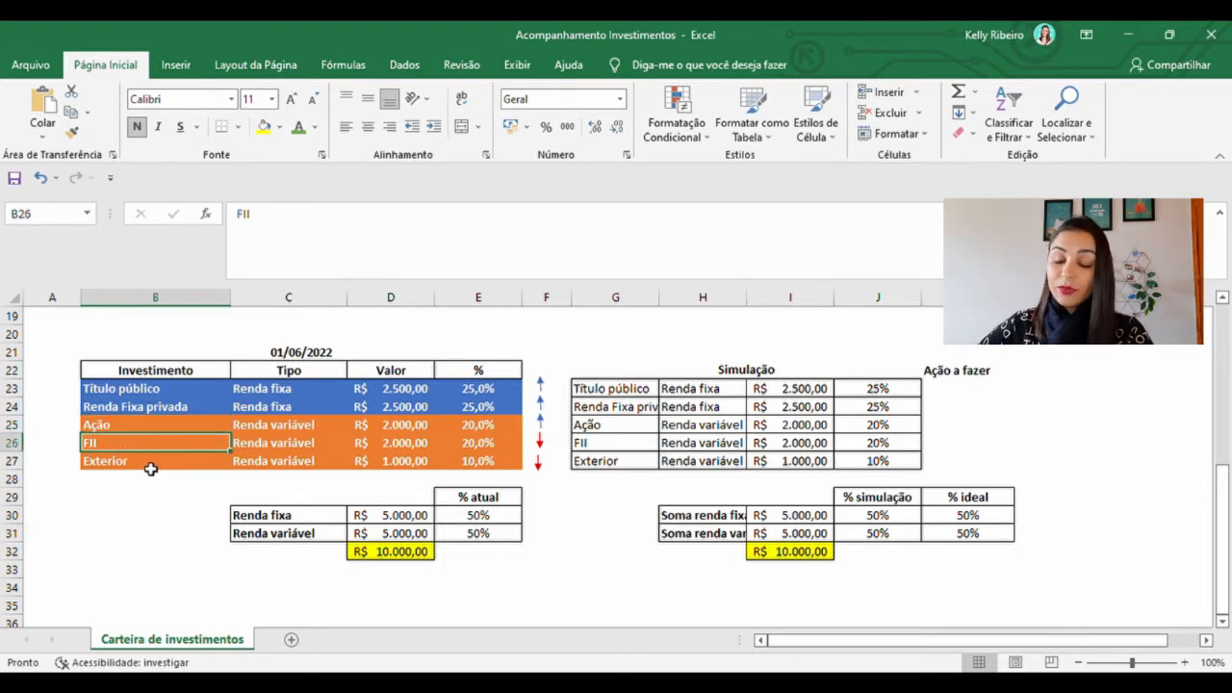
{"action": "left_click", "coordinate": [151, 463]}
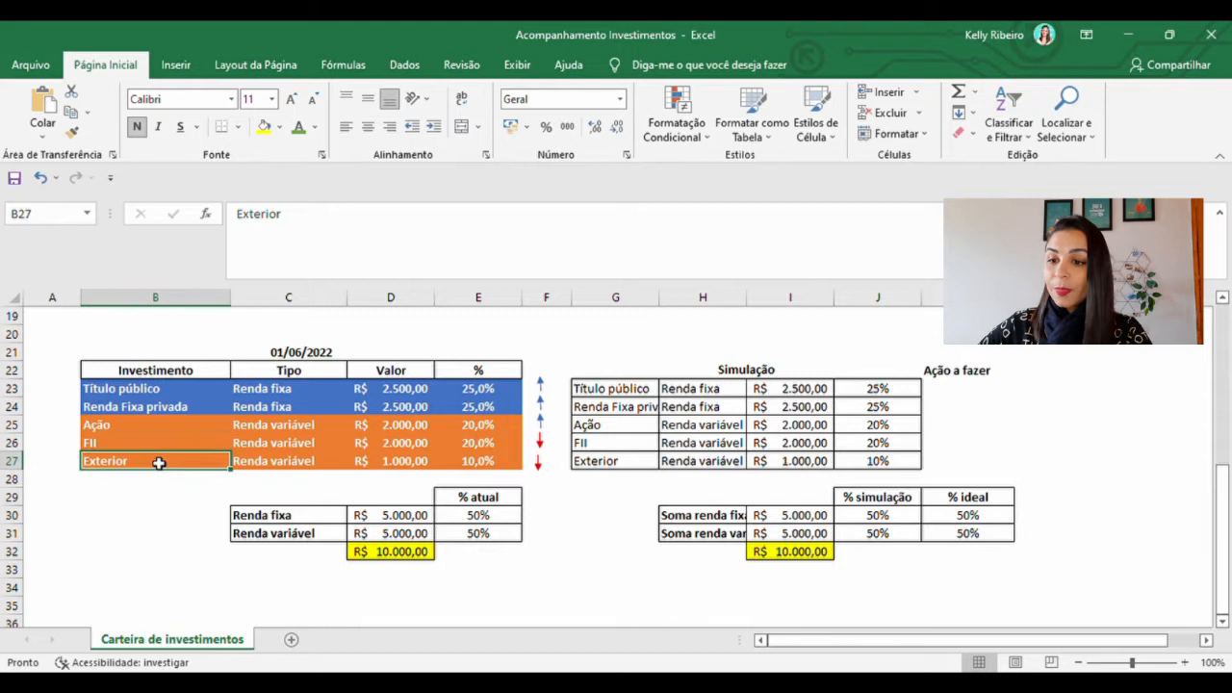
{"action": "left_click", "coordinate": [299, 371]}
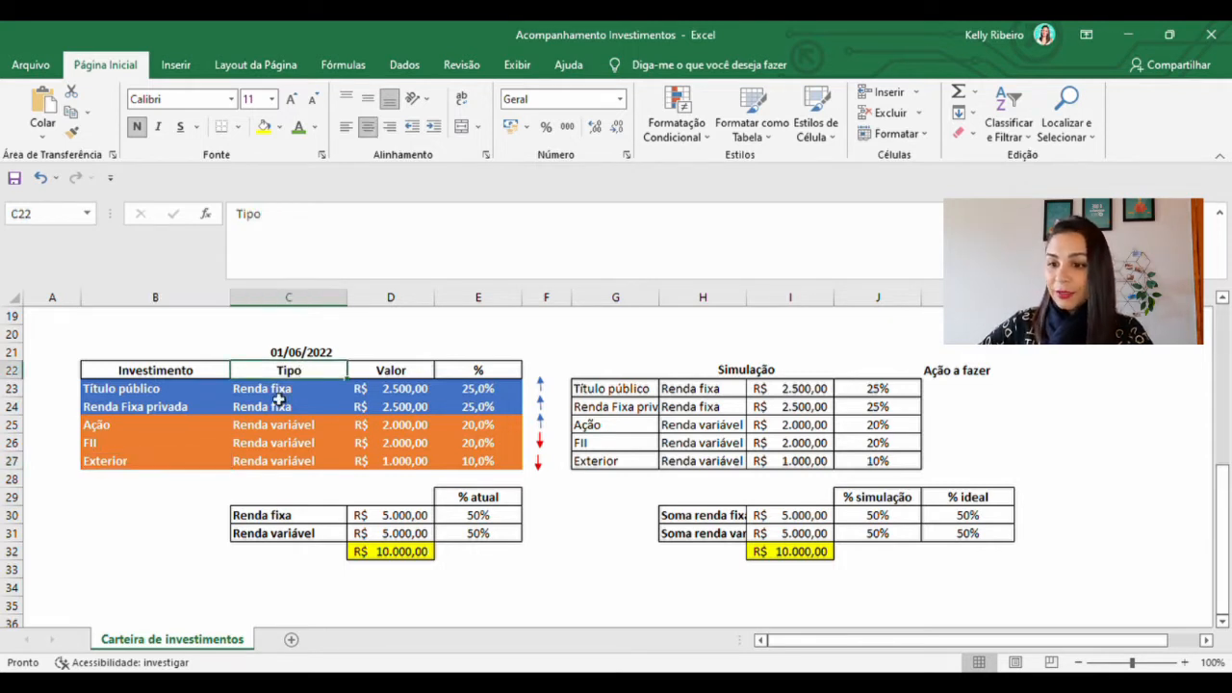
{"action": "left_click", "coordinate": [289, 389]}
{"action": "left_click", "coordinate": [300, 406]}
{"action": "left_click", "coordinate": [299, 428]}
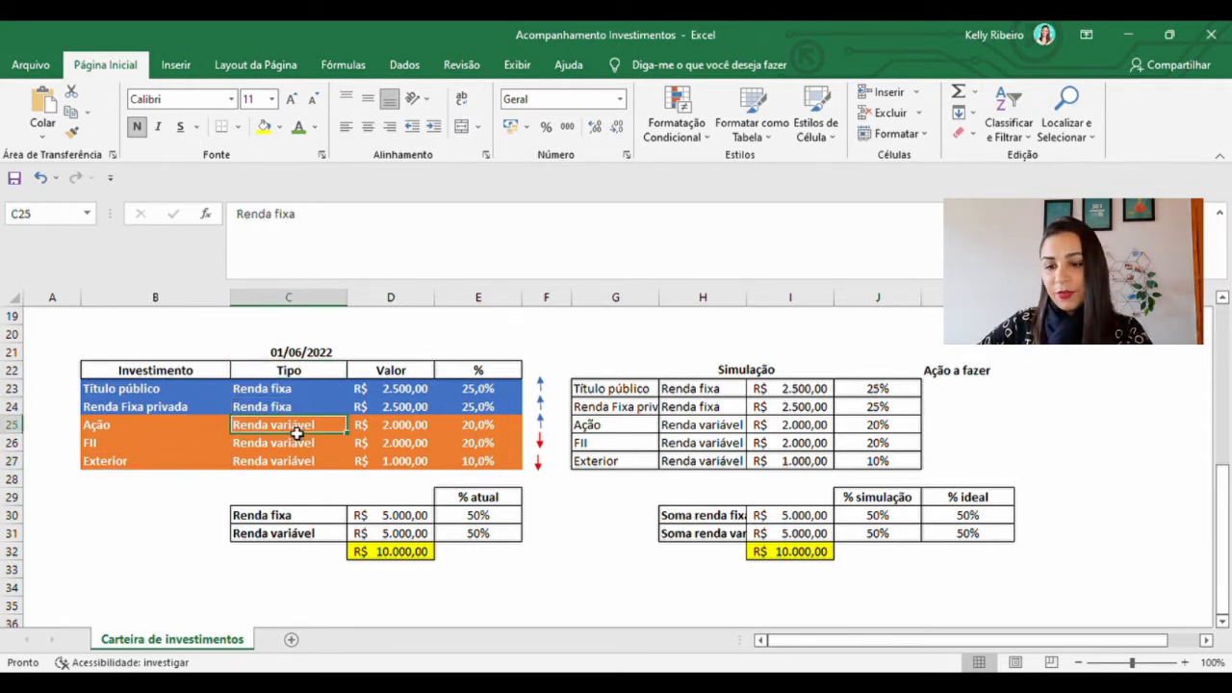
{"action": "left_click", "coordinate": [297, 447]}
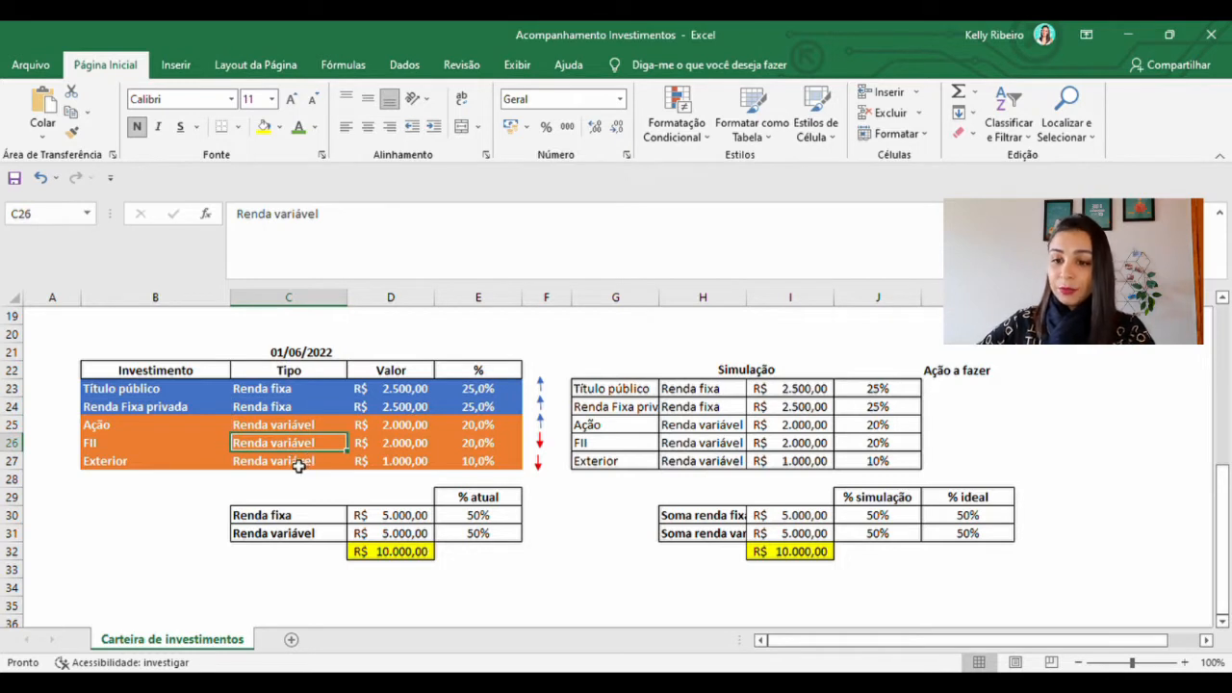
Examine the Valor and % entries for the investments in the 01/06/2022 table
{"action": "left_click", "coordinate": [414, 390]}
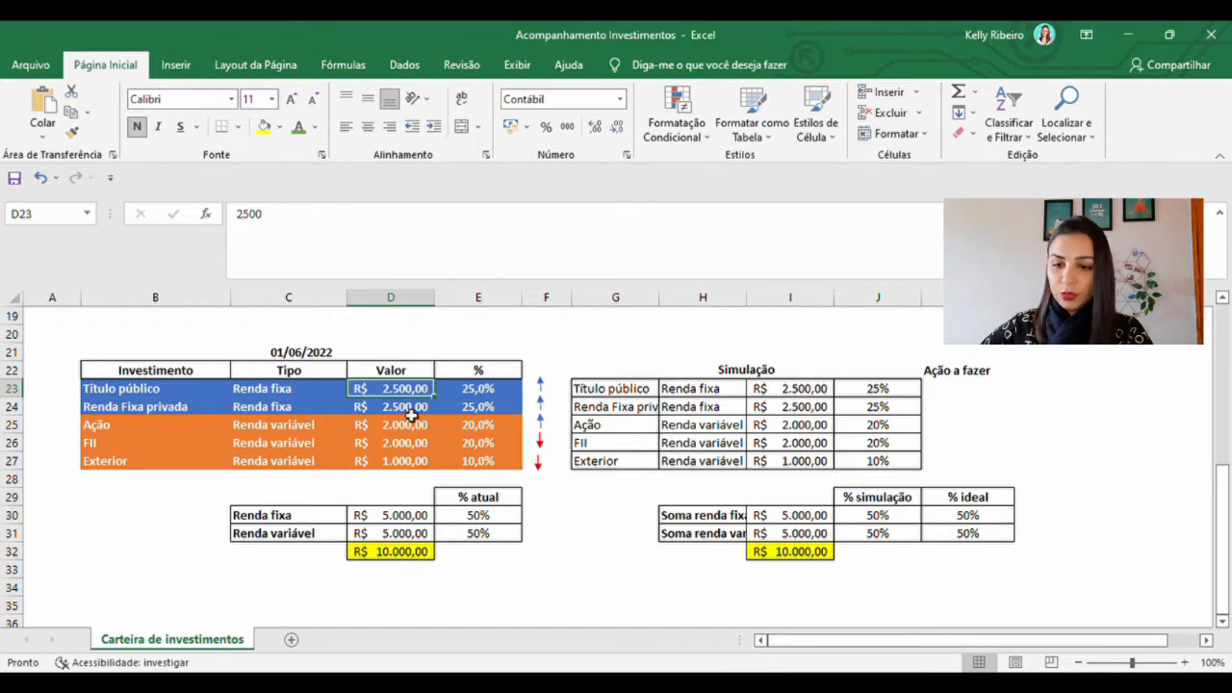
{"action": "left_click", "coordinate": [142, 424]}
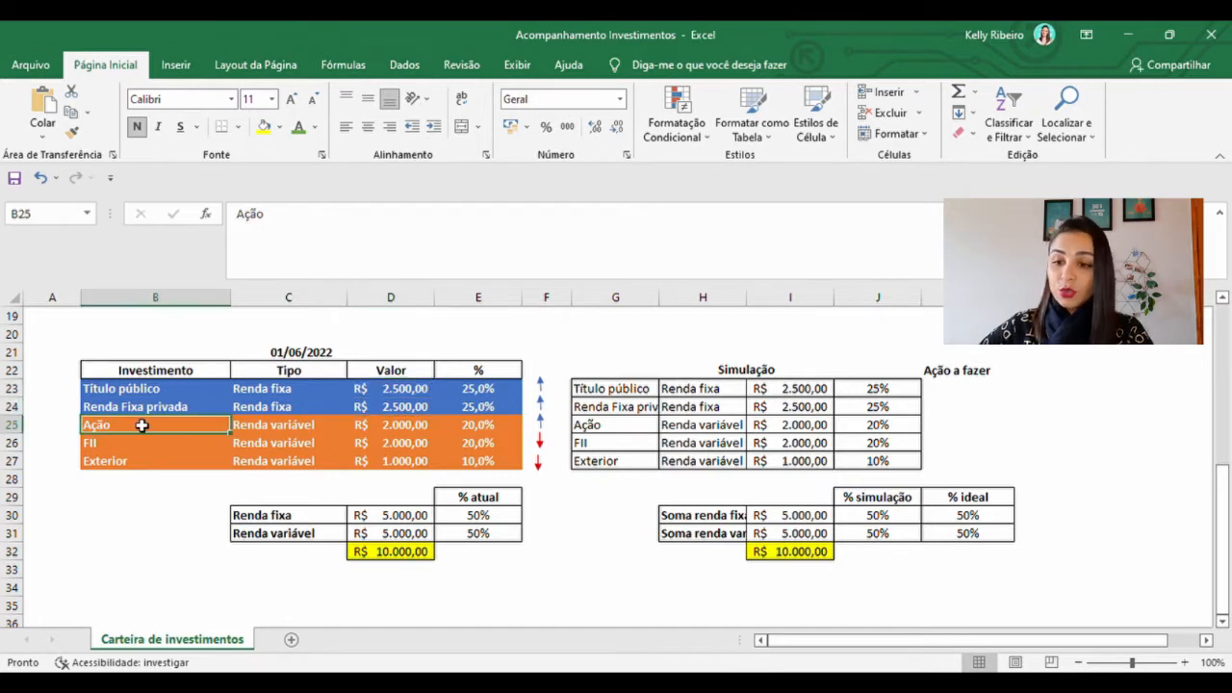
{"action": "left_click", "coordinate": [406, 432]}
{"action": "left_click", "coordinate": [142, 444]}
{"action": "left_click", "coordinate": [397, 444]}
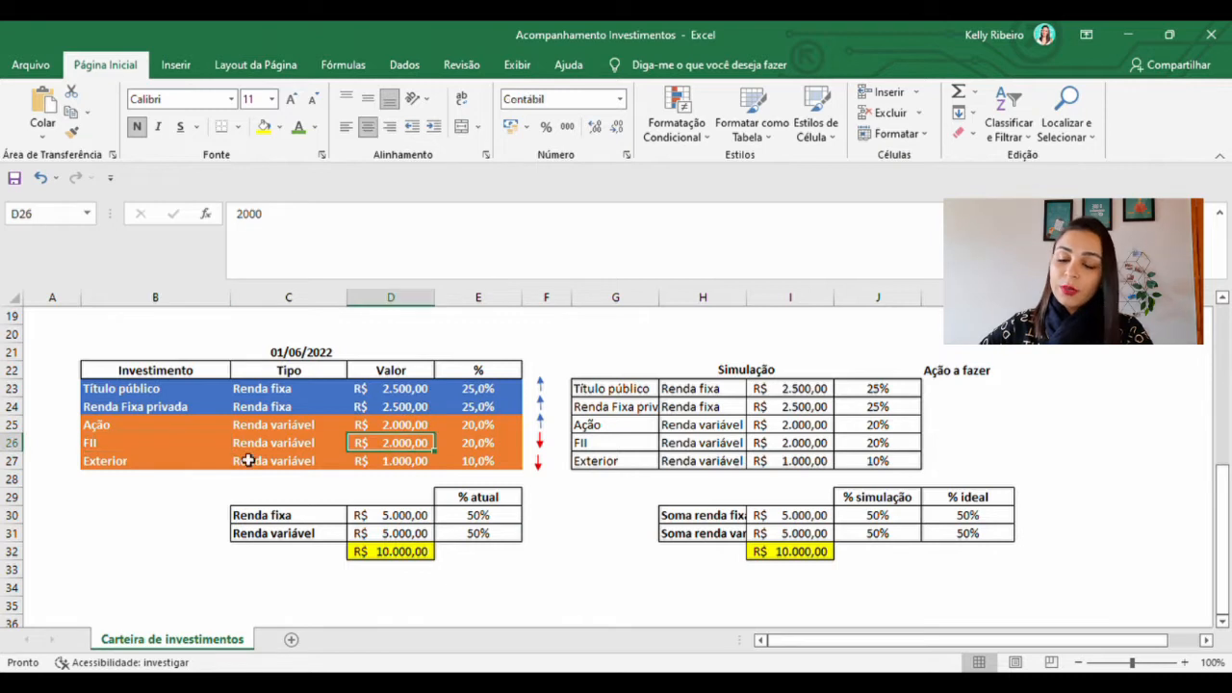
{"action": "left_click", "coordinate": [407, 466]}
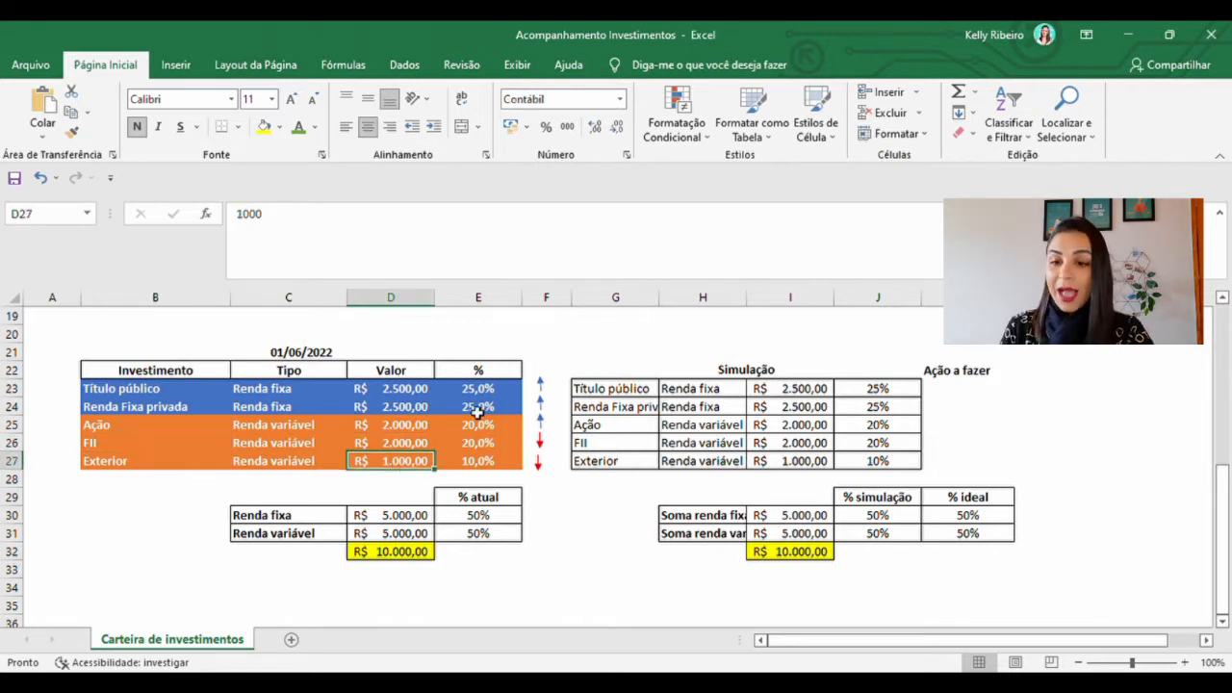
{"action": "left_click_drag", "start_coordinate": [496, 394], "coordinate": [493, 468]}
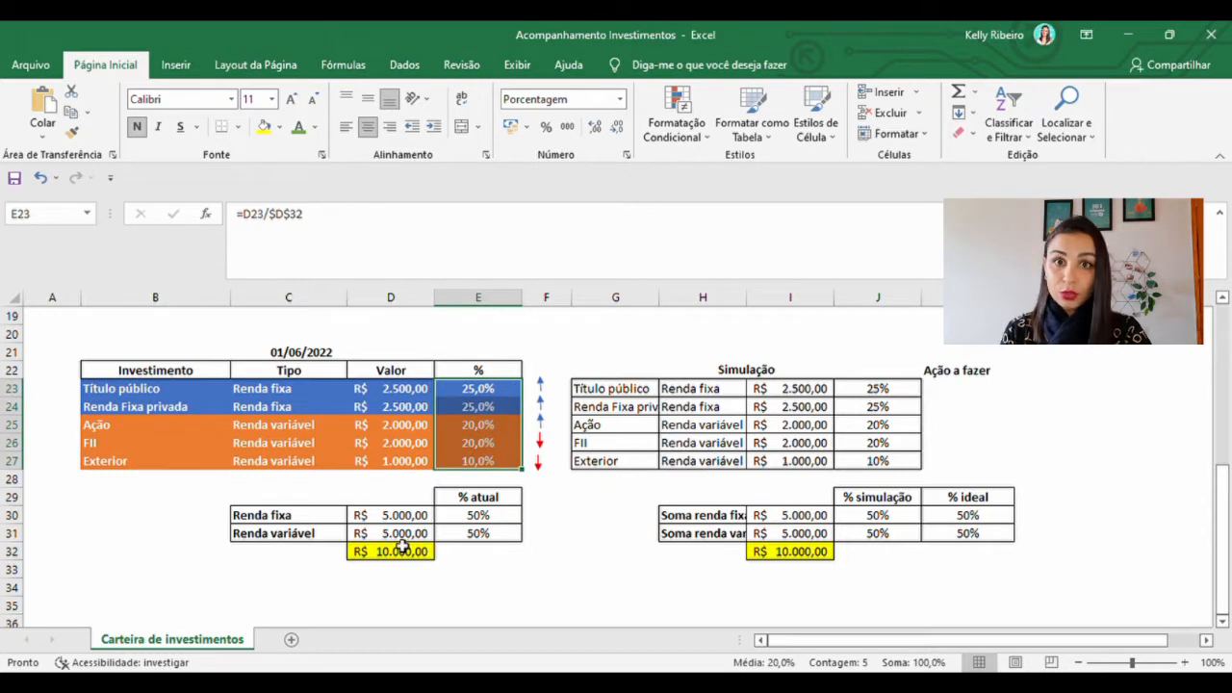
Inspect the Renda fixa and Renda variável subtotals and the portfolio total below the 01/06/2022 table
{"action": "left_click", "coordinate": [317, 516]}
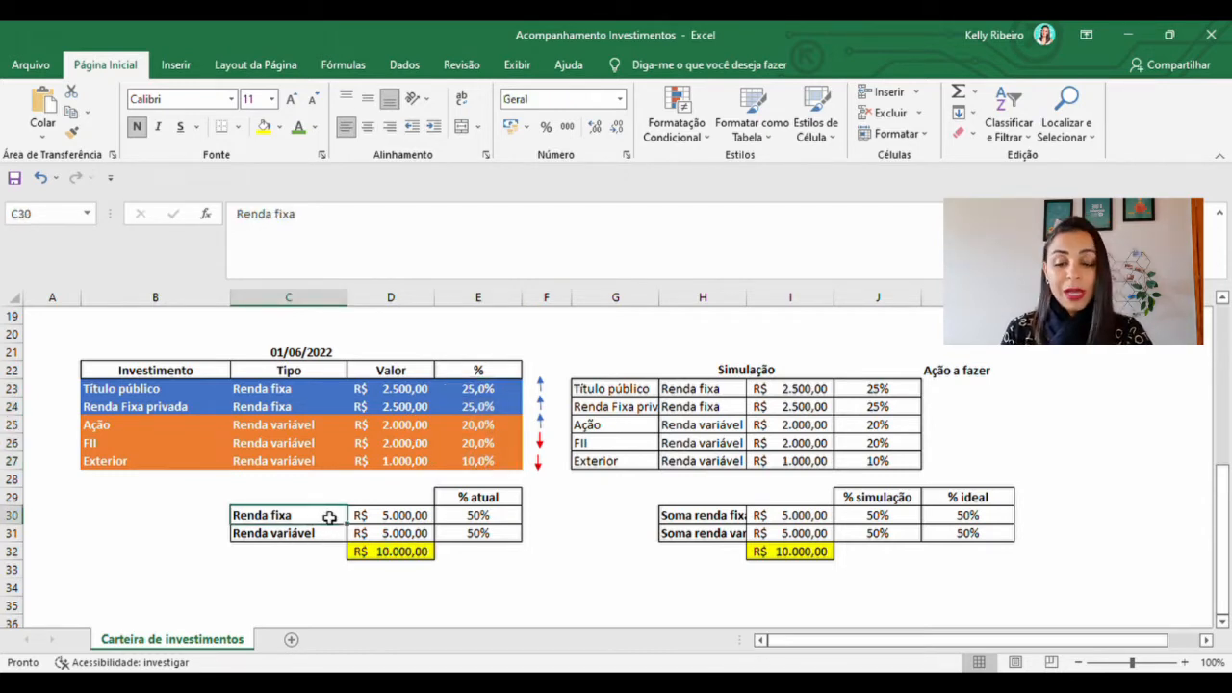
{"action": "left_click", "coordinate": [395, 520]}
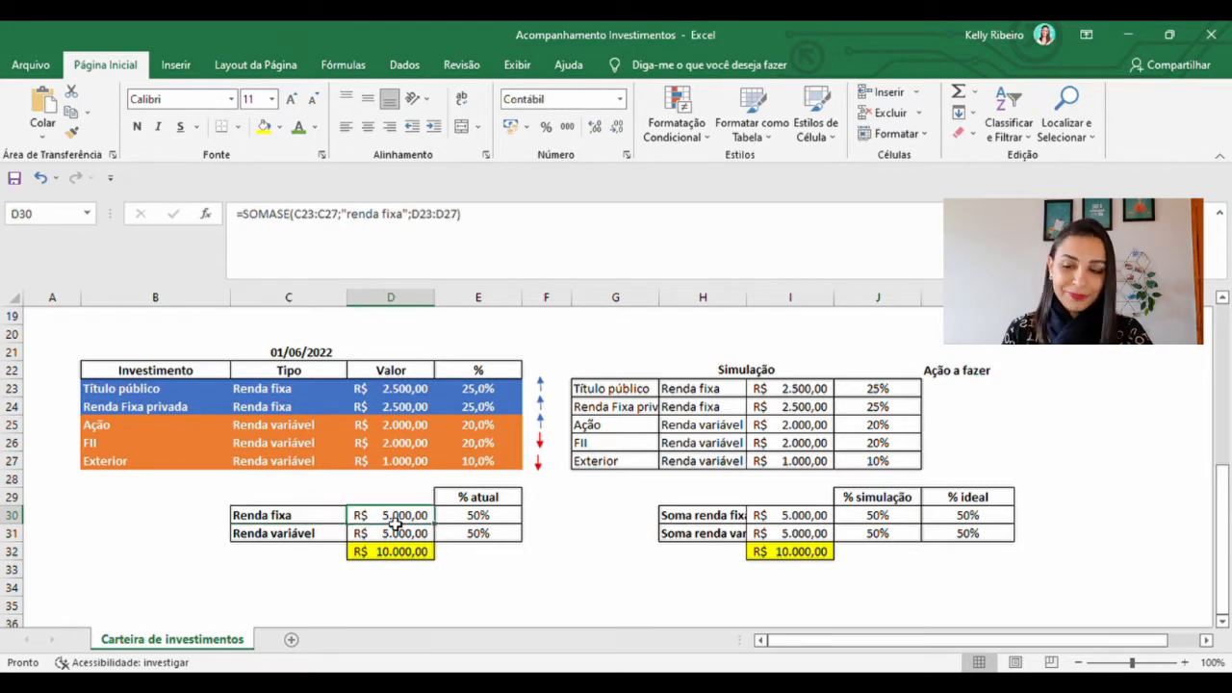
{"action": "left_click", "coordinate": [311, 539]}
{"action": "left_click", "coordinate": [398, 535]}
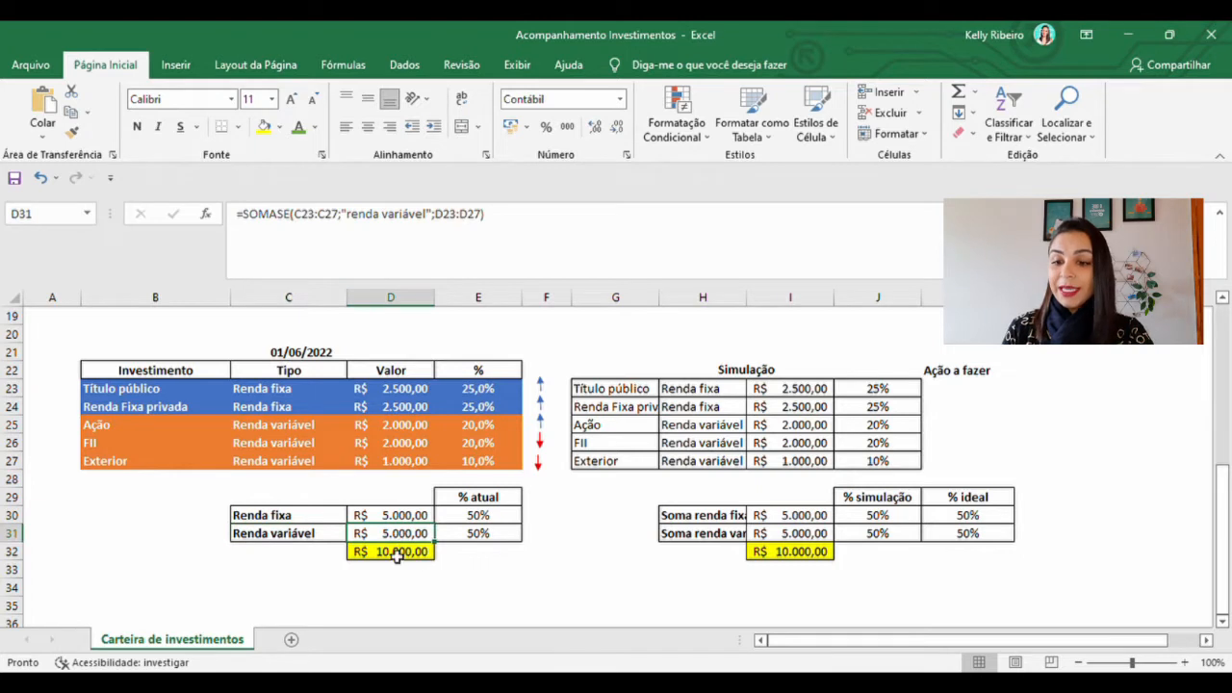
{"action": "left_click", "coordinate": [398, 555]}
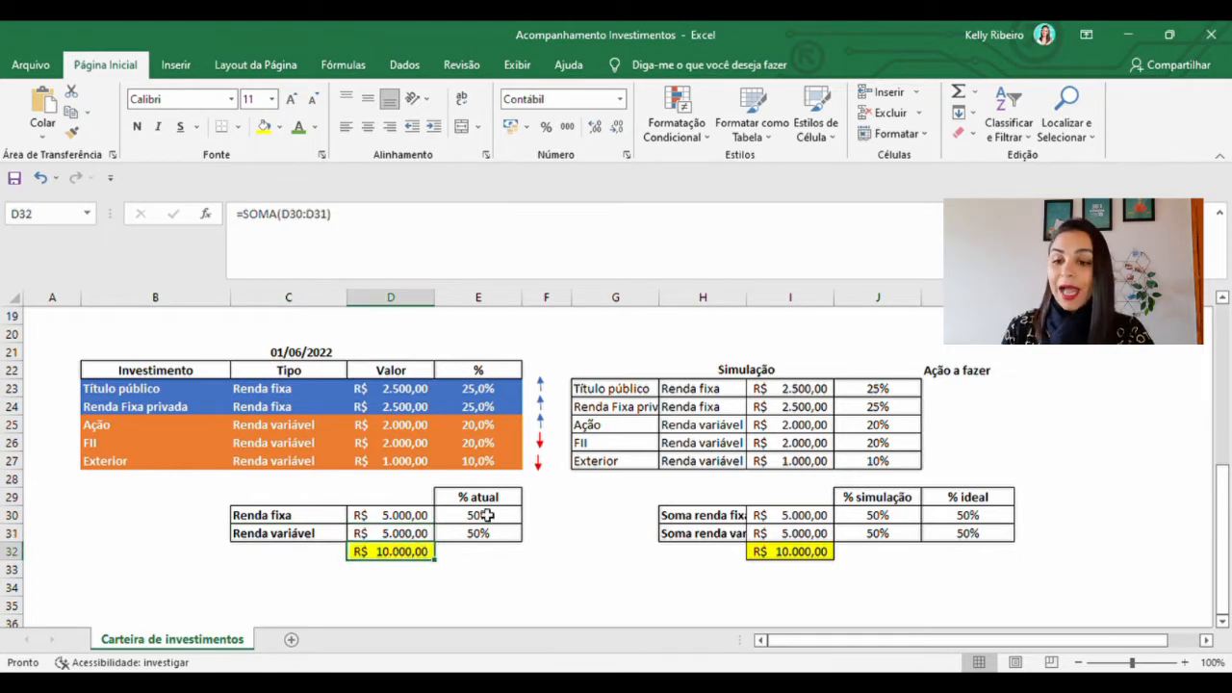
Examine the % atual shares and the portfolio total against the % ideal allocation for 01/06/2022
{"action": "left_click_drag", "start_coordinate": [481, 498], "coordinate": [482, 533]}
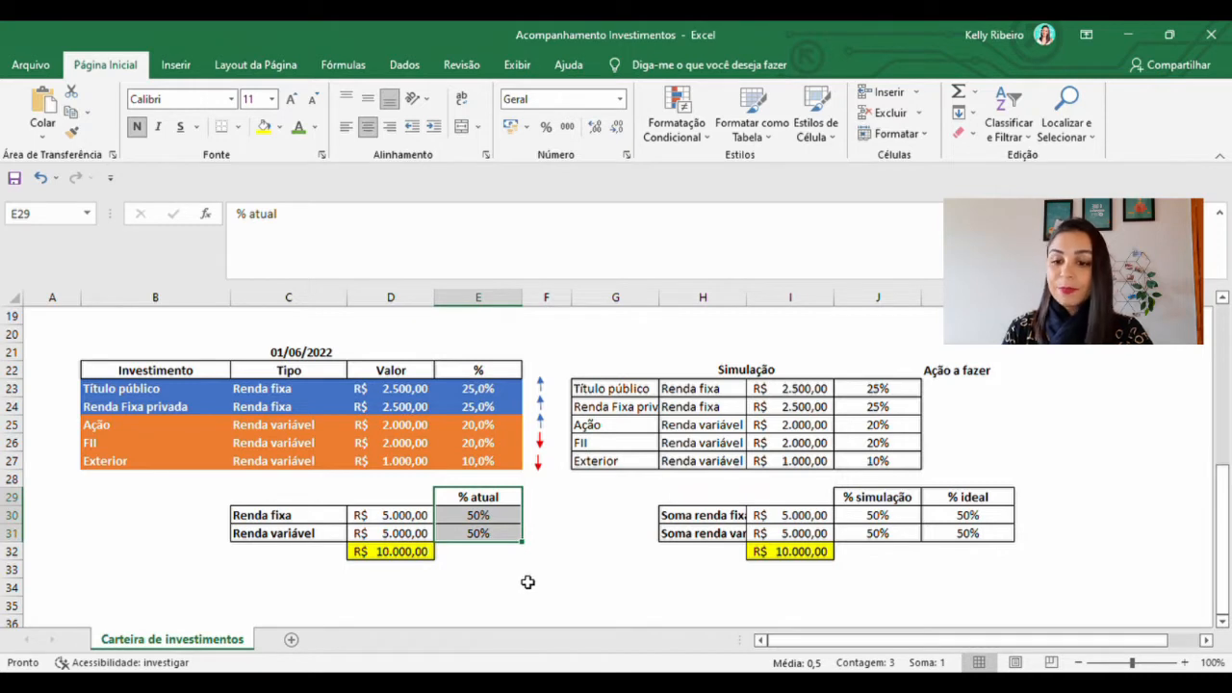
{"action": "left_click", "coordinate": [496, 522]}
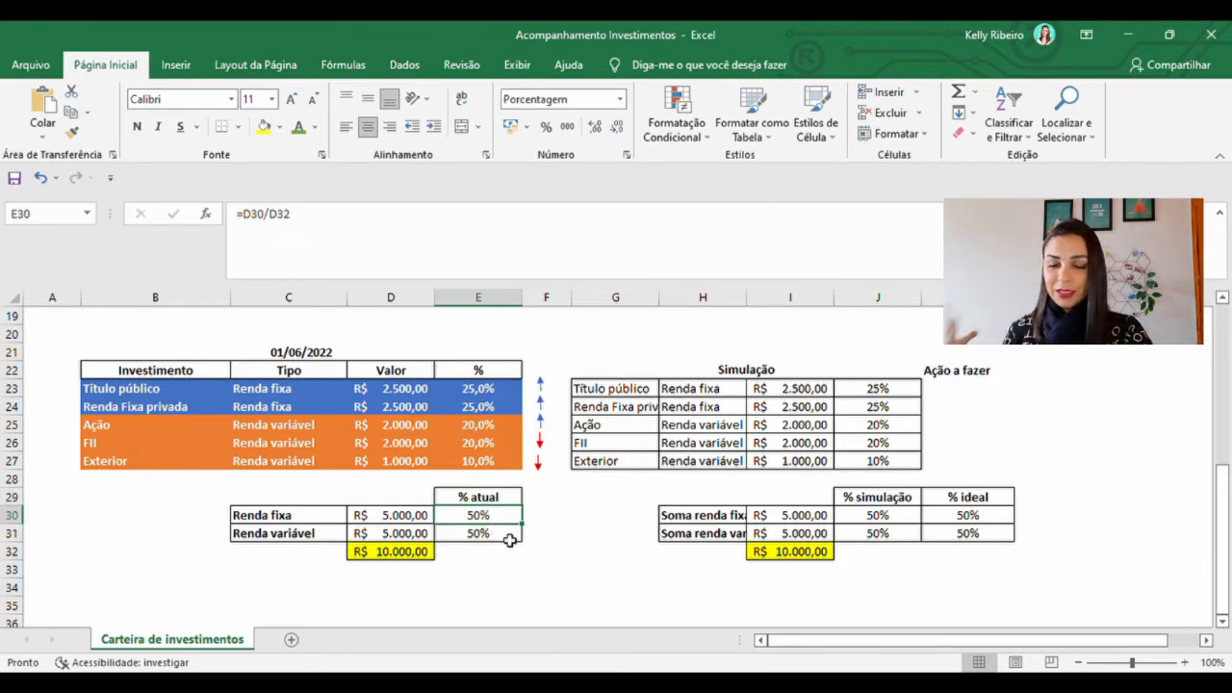
{"action": "left_click", "coordinate": [509, 572]}
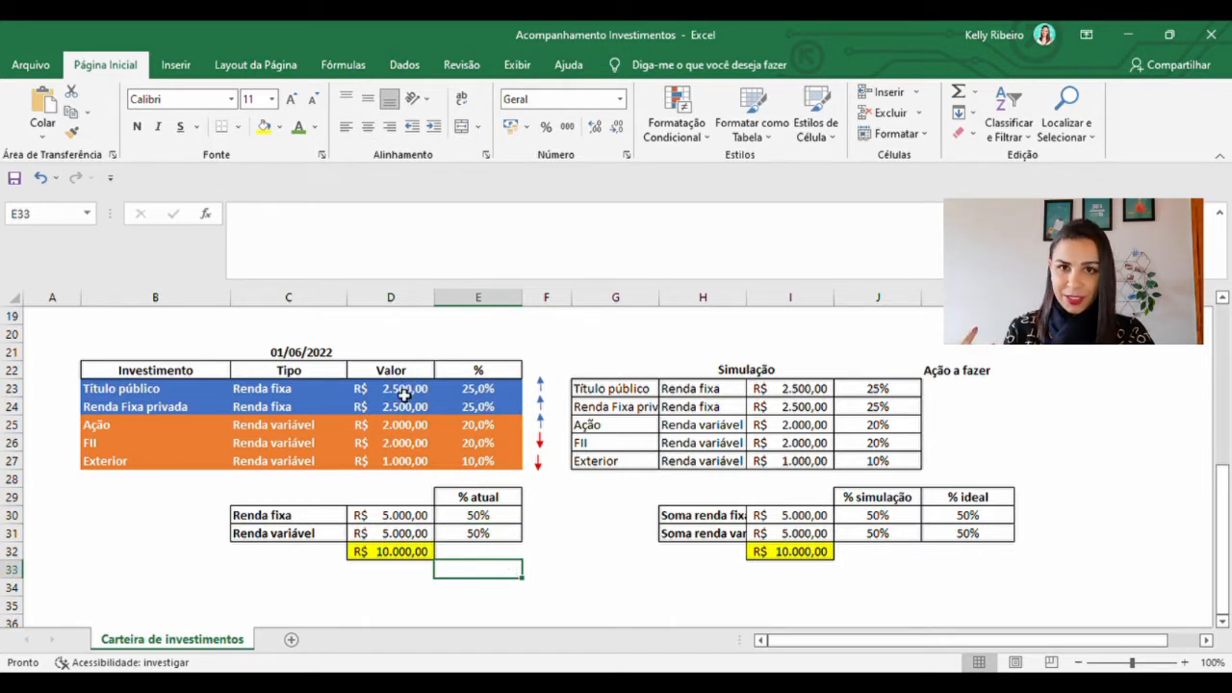
{"action": "left_click", "coordinate": [400, 552]}
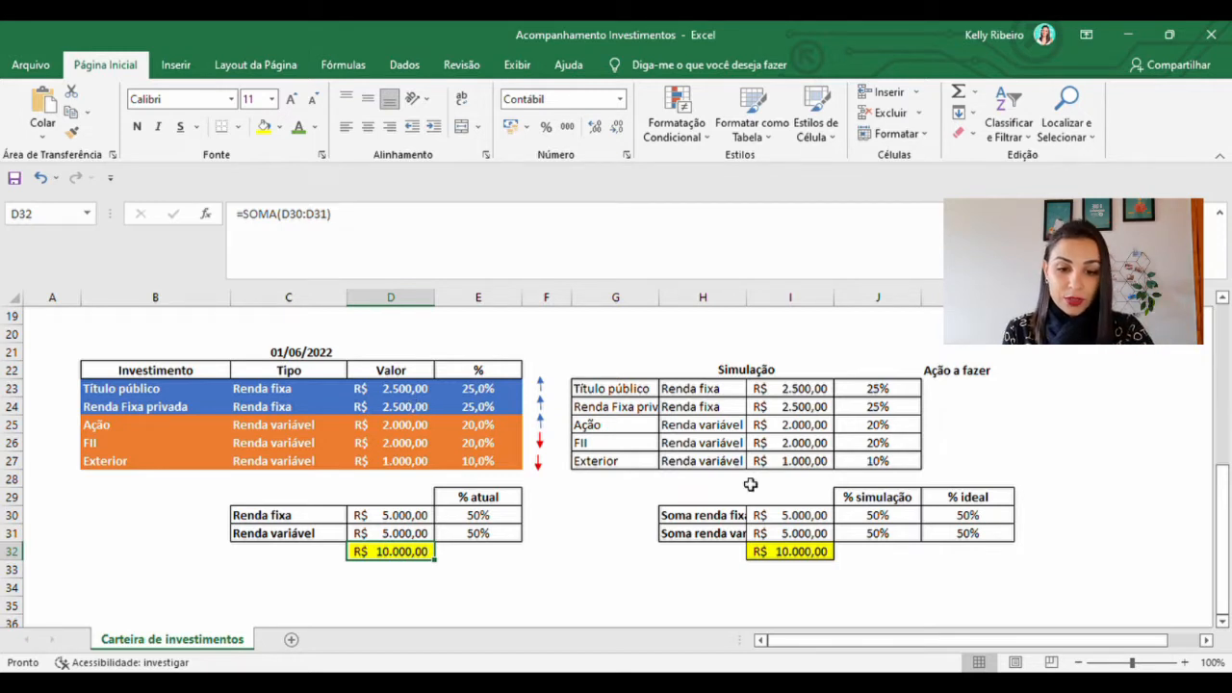
{"action": "left_click", "coordinate": [965, 497]}
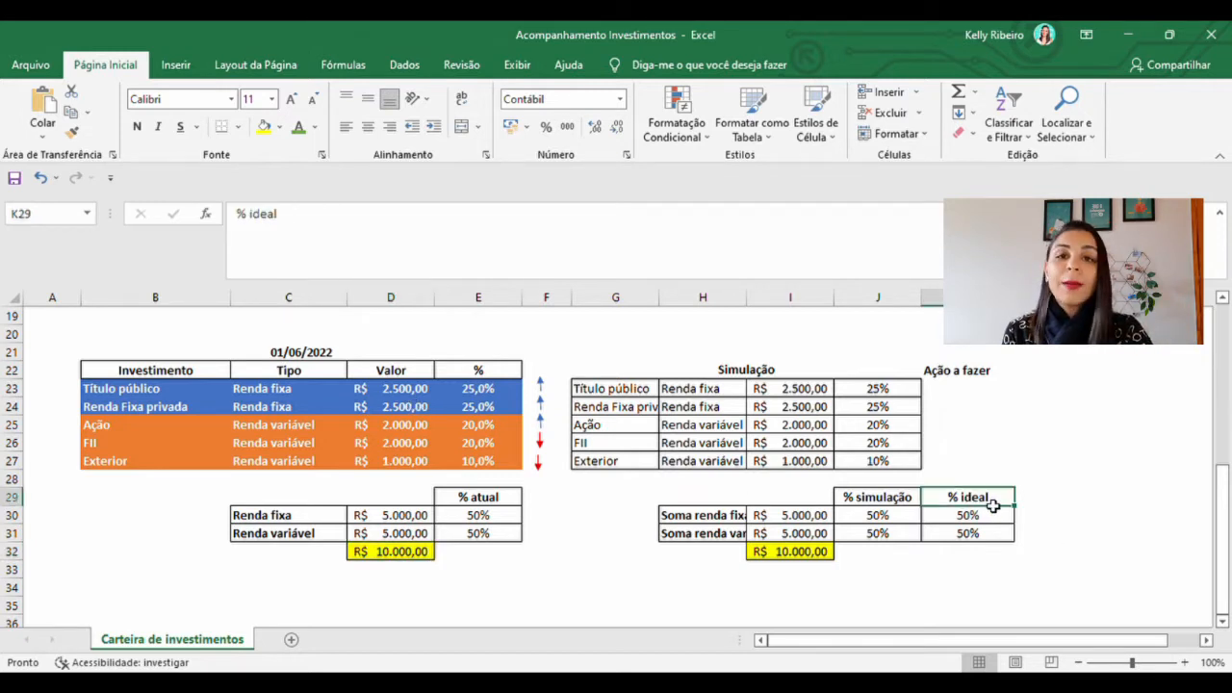
{"action": "left_click_drag", "start_coordinate": [992, 507], "coordinate": [989, 531]}
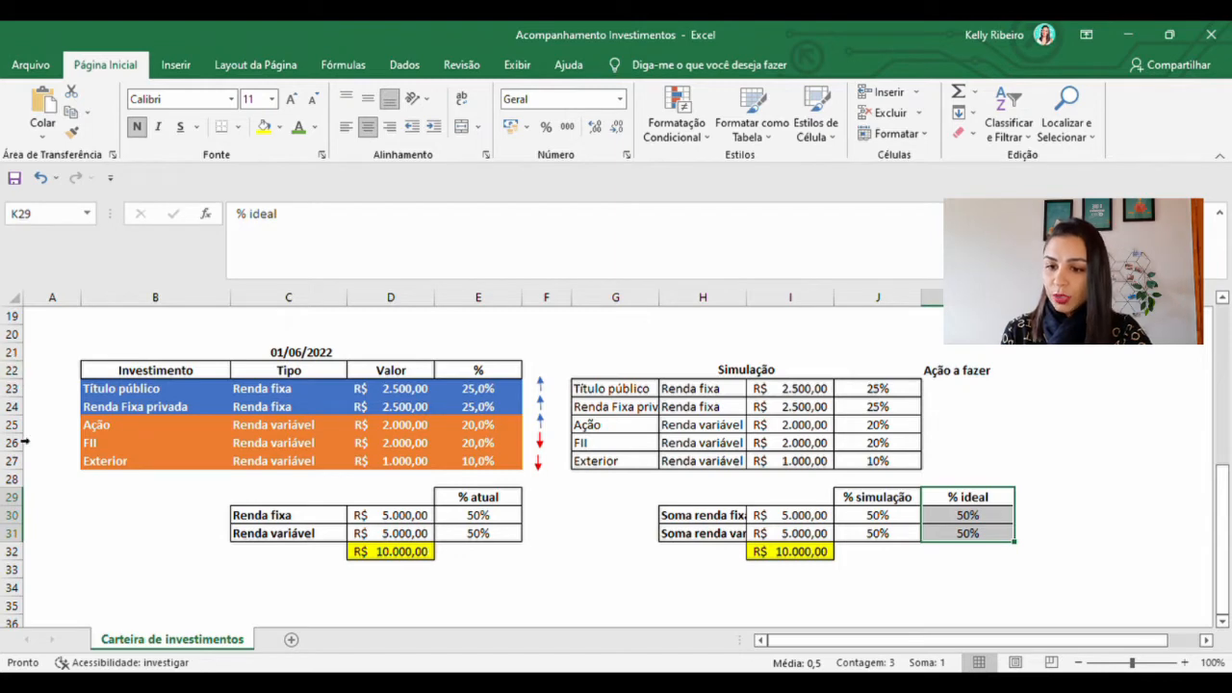
Review the date and the investment values in the 01/07/2022 table
{"action": "scroll", "coordinate": [279, 404], "scroll_direction": "up", "scroll_amount": 6}
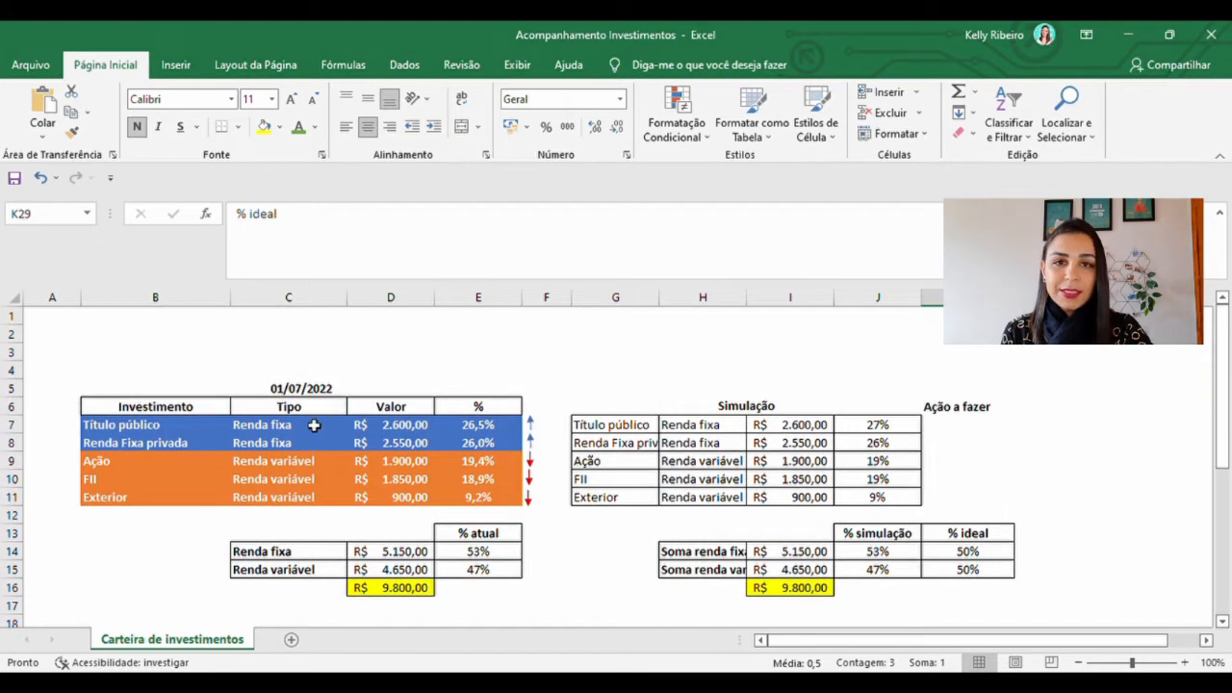
{"action": "left_click", "coordinate": [315, 389]}
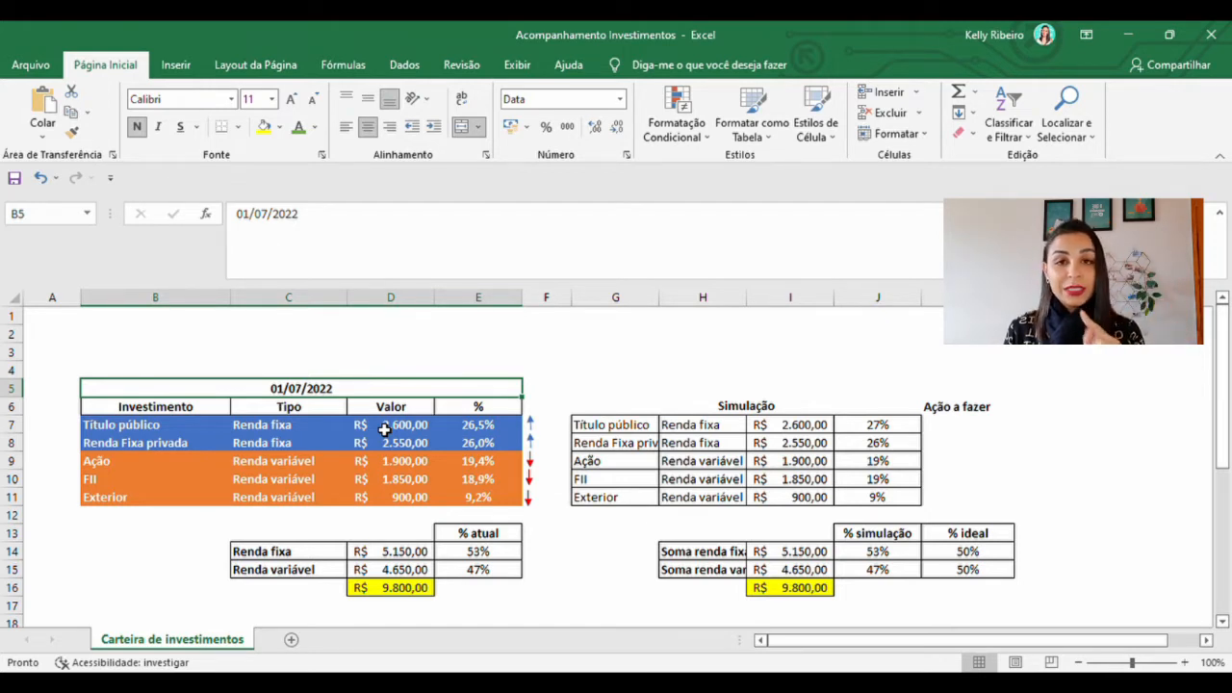
{"action": "left_click_drag", "start_coordinate": [398, 442], "coordinate": [411, 480]}
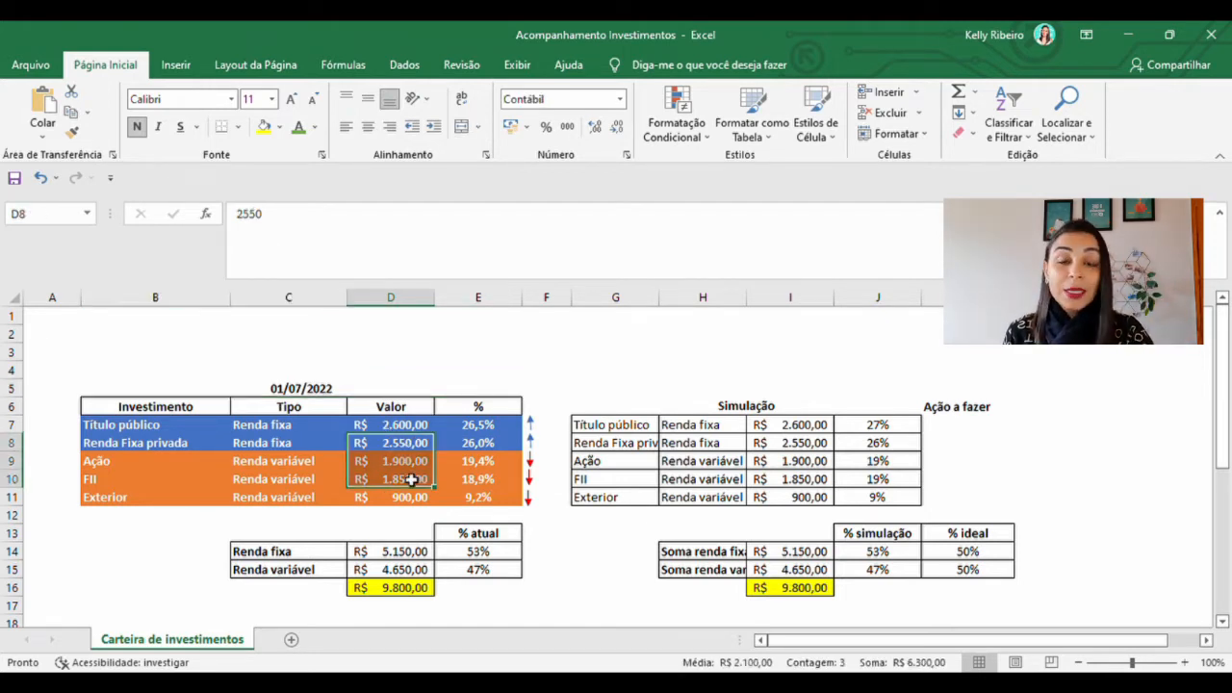
Compare the Título público value in the 01/07/2022 table with its value in the 01/06/2022 table
{"action": "left_click", "coordinate": [186, 430]}
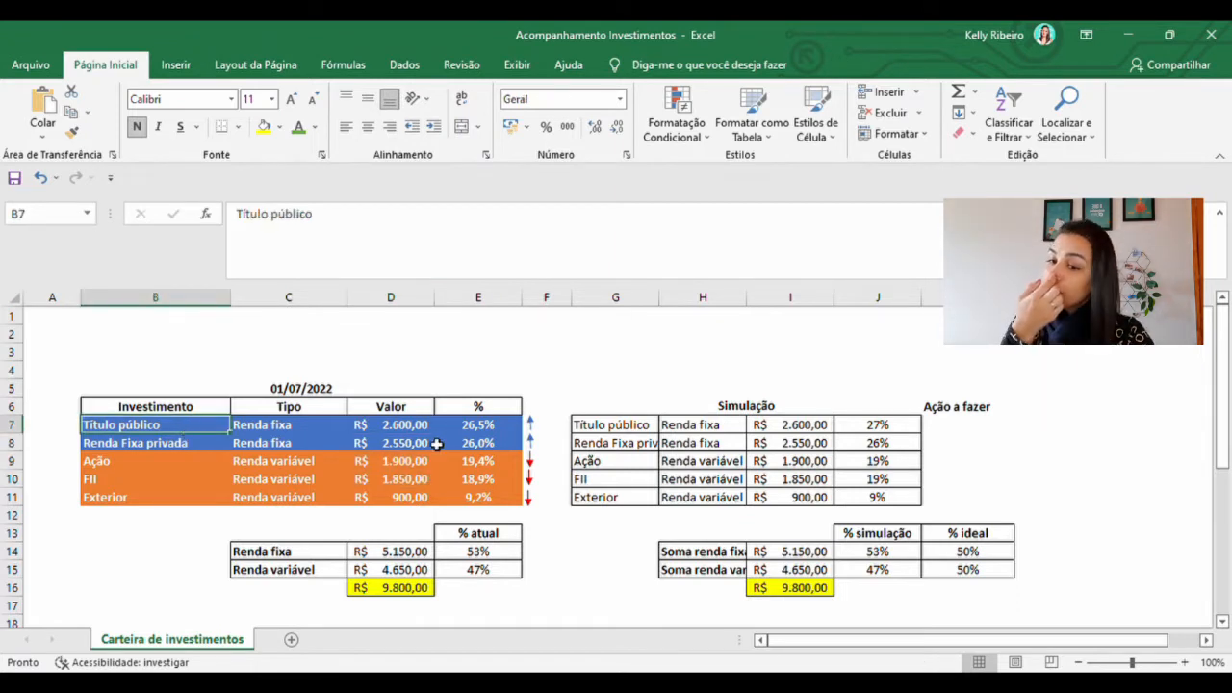
{"action": "left_click", "coordinate": [408, 431]}
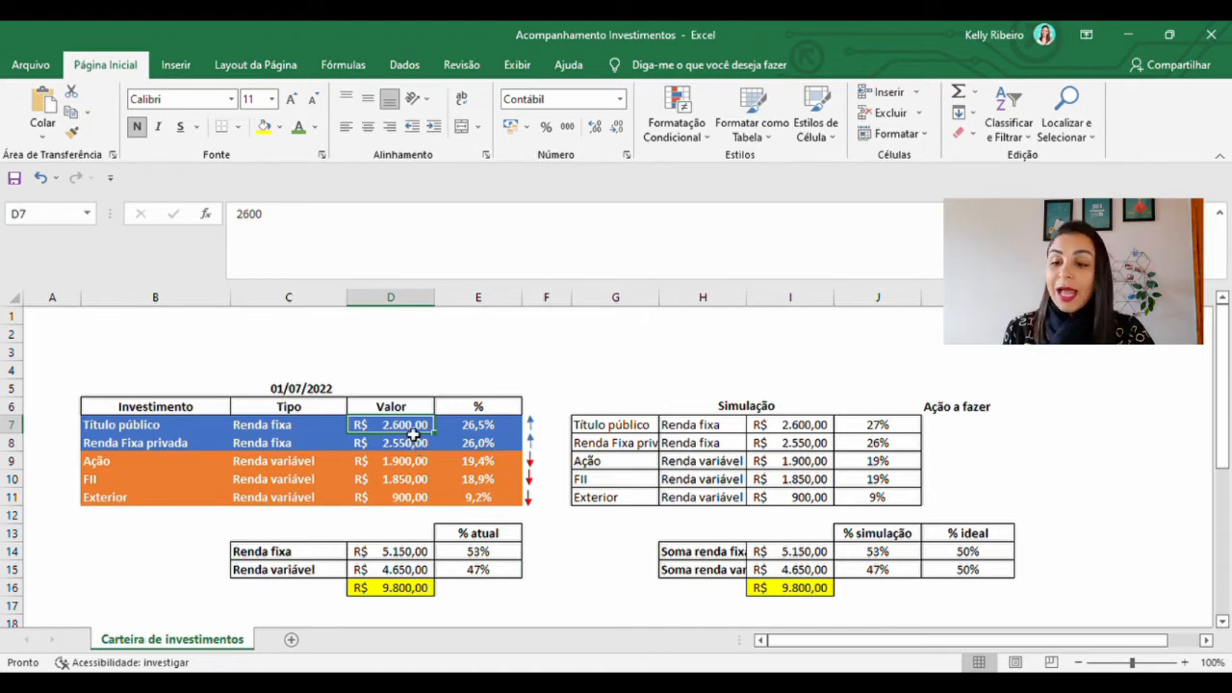
{"action": "scroll", "coordinate": [413, 433], "scroll_direction": "down", "scroll_amount": 2}
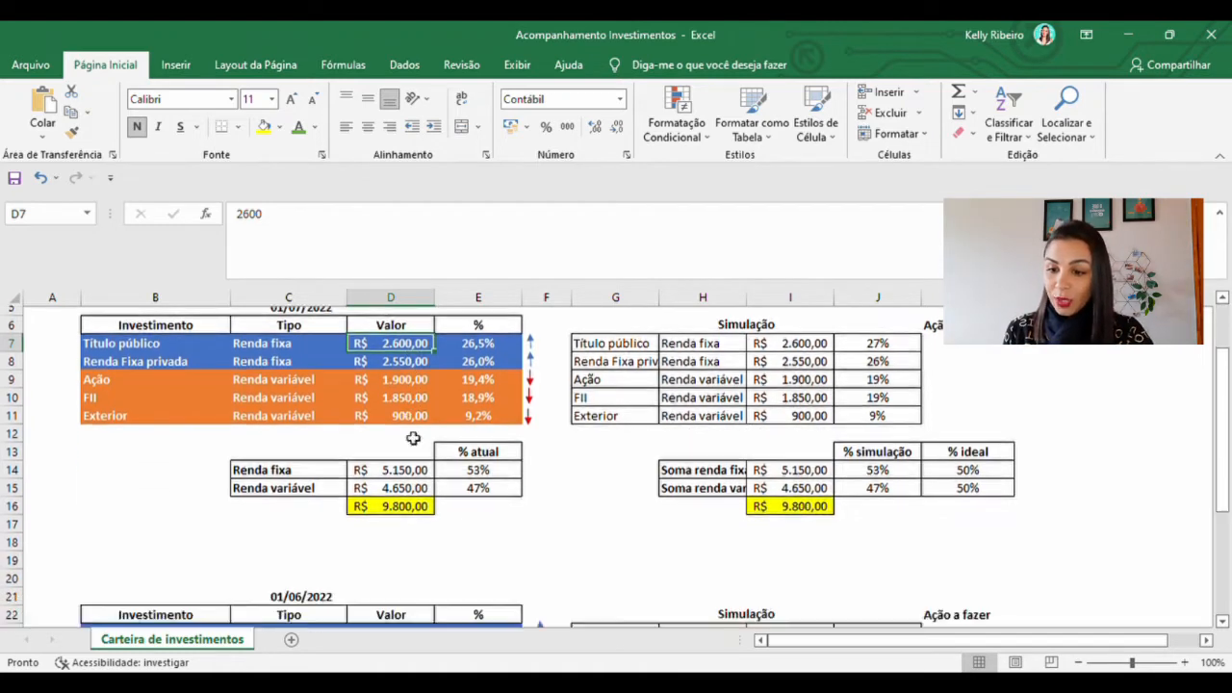
{"action": "left_click", "coordinate": [408, 606]}
{"action": "scroll", "coordinate": [445, 596], "scroll_direction": "down", "scroll_amount": 1}
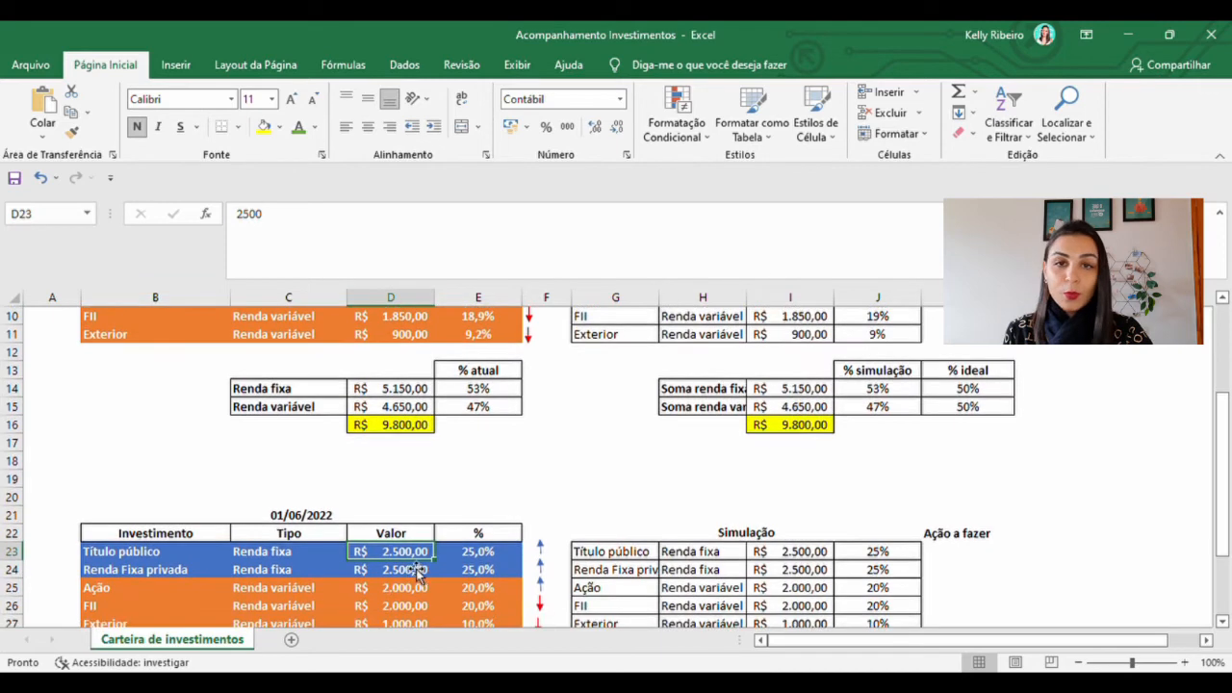
{"action": "scroll", "coordinate": [416, 561], "scroll_direction": "up", "scroll_amount": 3}
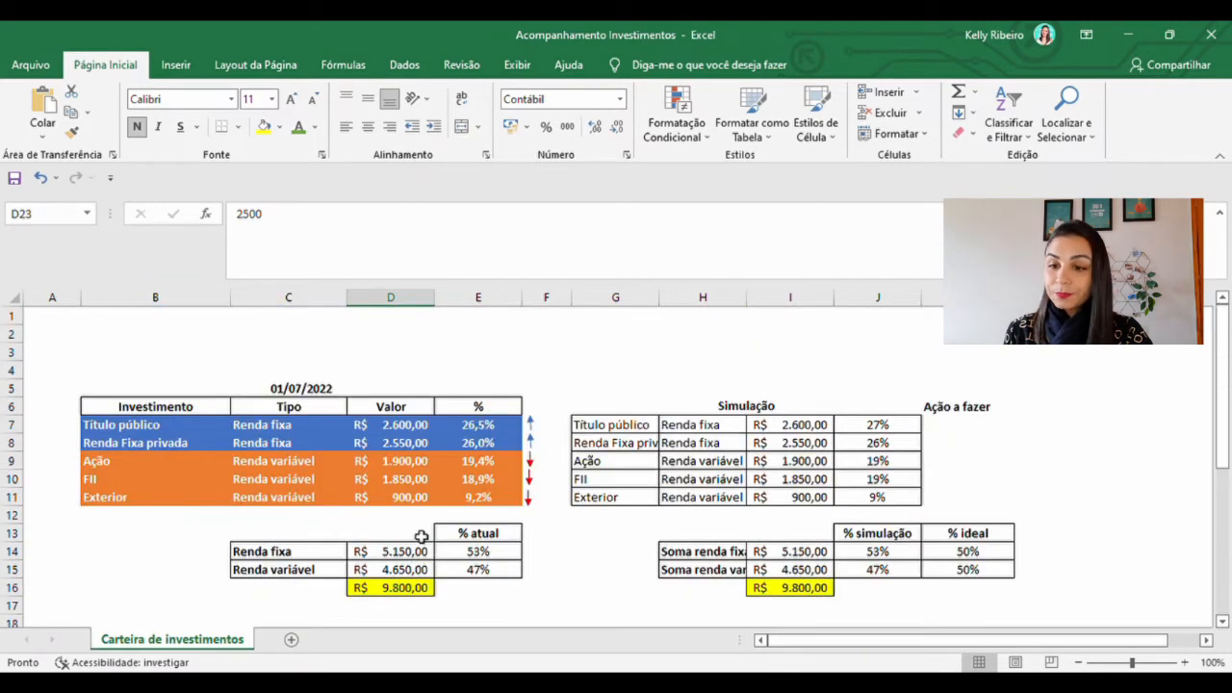
{"action": "left_click", "coordinate": [411, 433]}
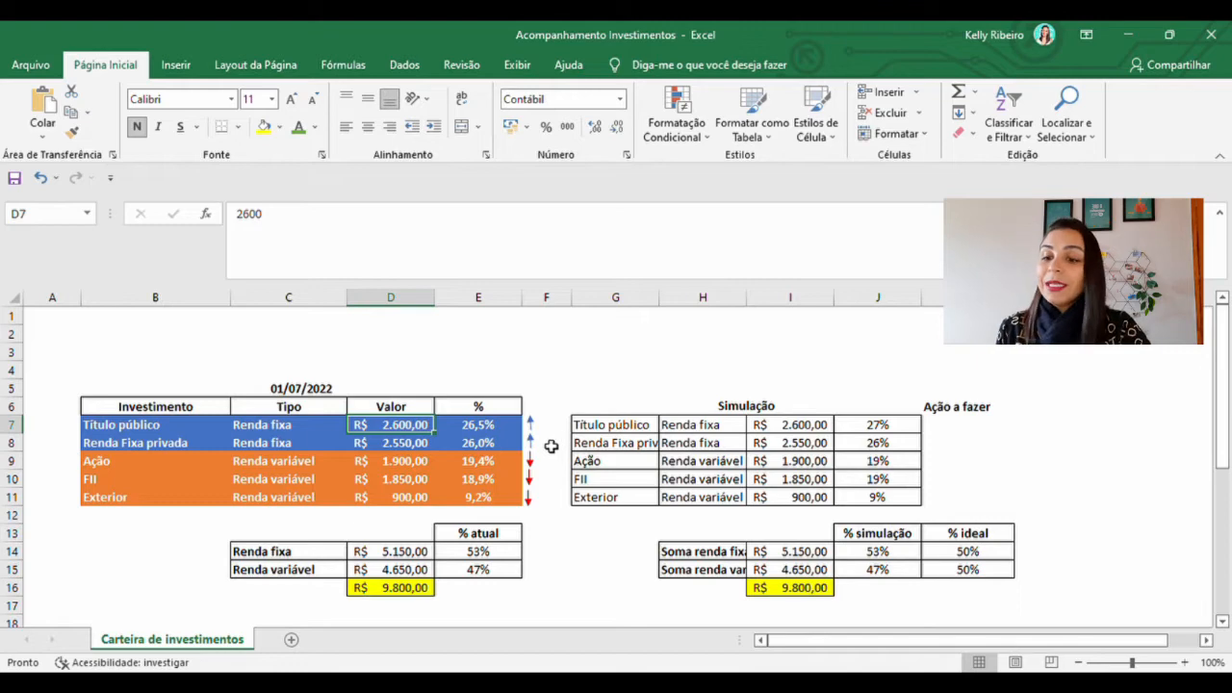
Compare the Renda Fixa privada and Ação values between the 01/07/2022 and 01/06/2022 tables
{"action": "left_click", "coordinate": [193, 444]}
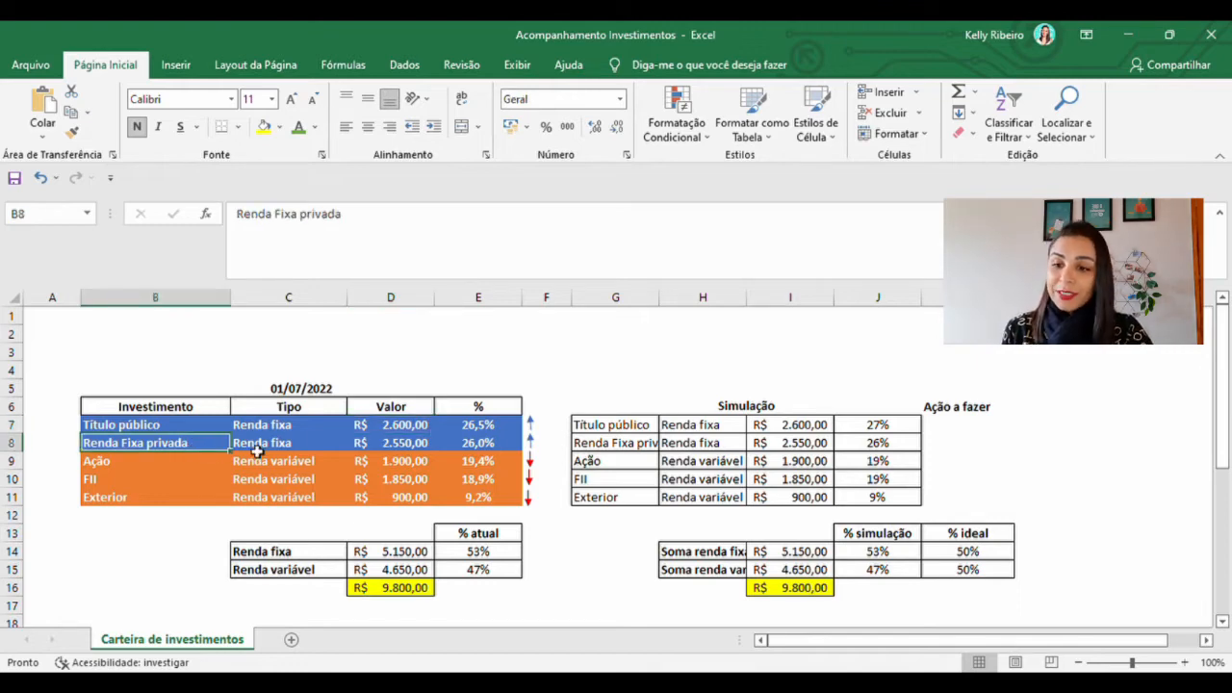
{"action": "left_click", "coordinate": [406, 445]}
{"action": "scroll", "coordinate": [424, 577], "scroll_direction": "down", "scroll_amount": 2}
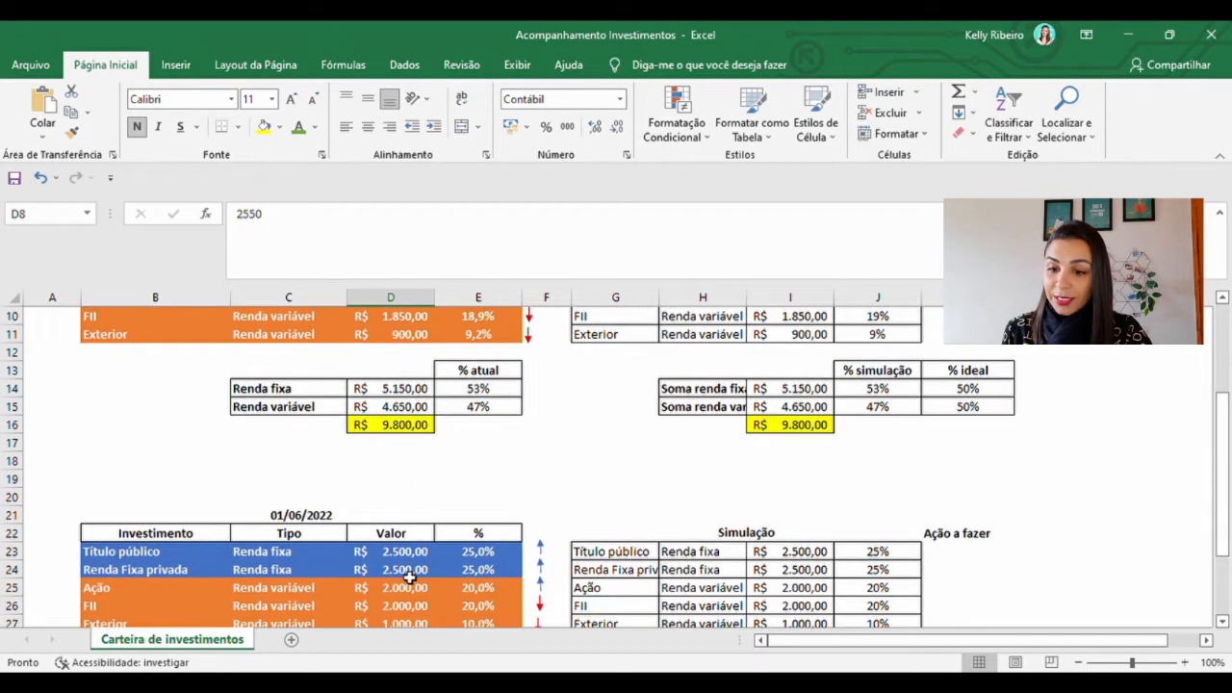
{"action": "scroll", "coordinate": [423, 519], "scroll_direction": "up", "scroll_amount": 3}
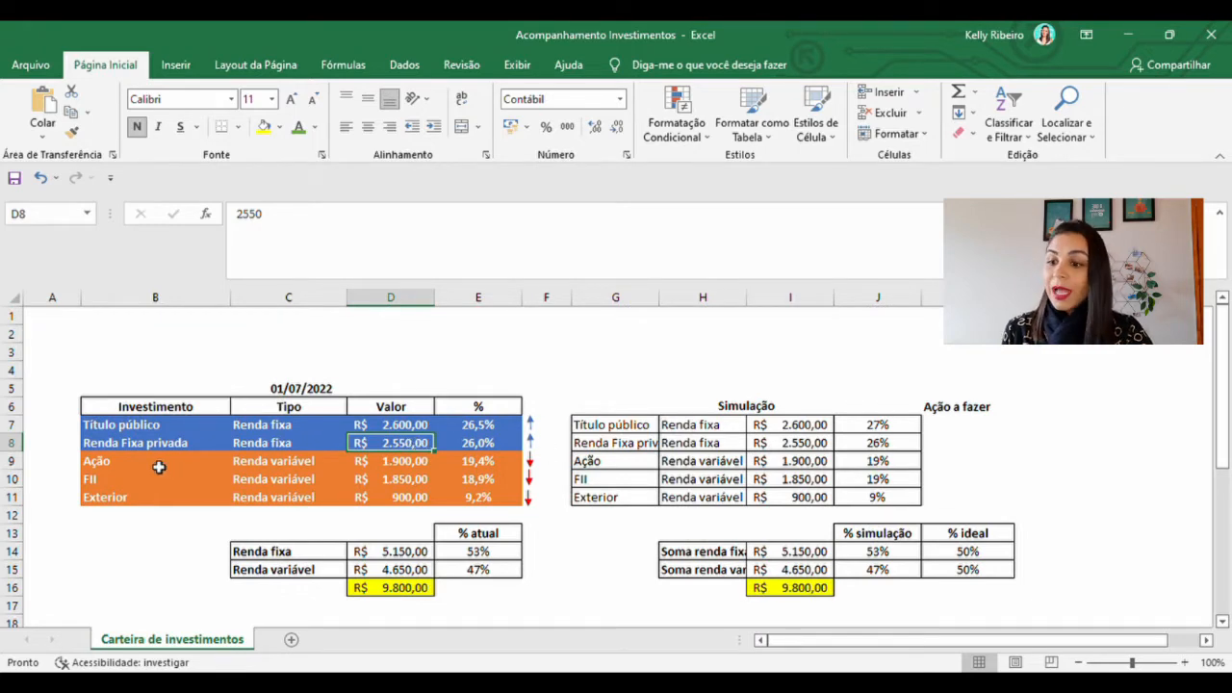
{"action": "scroll", "coordinate": [347, 485], "scroll_direction": "down", "scroll_amount": 3}
{"action": "left_click", "coordinate": [407, 588]}
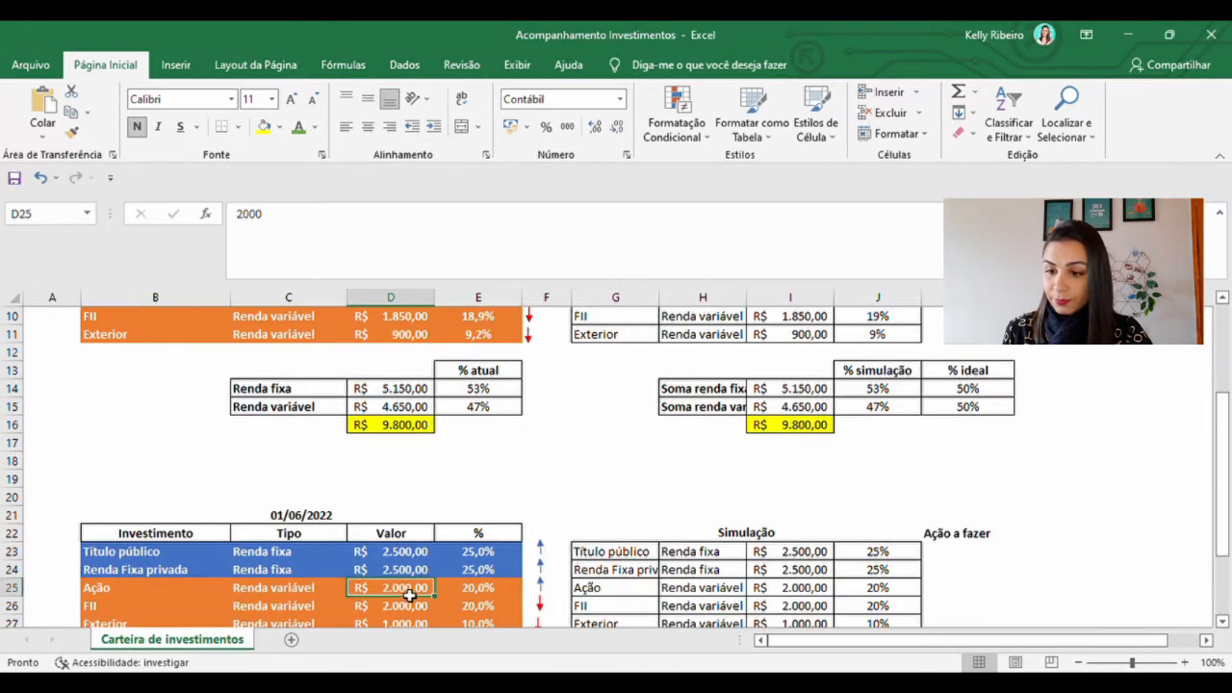
Compare the Ação and FII values in the 01/07/2022 table with those in the 01/06/2022 table
{"action": "scroll", "coordinate": [407, 588], "scroll_direction": "up", "scroll_amount": 3}
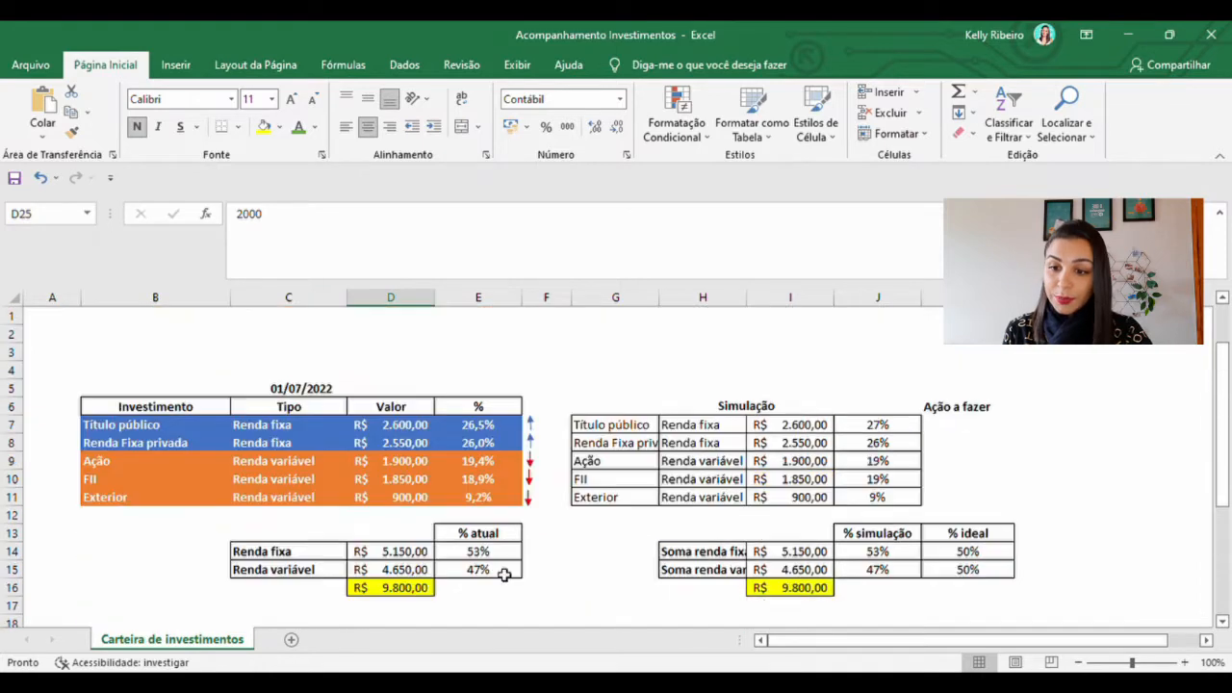
{"action": "left_click", "coordinate": [407, 466]}
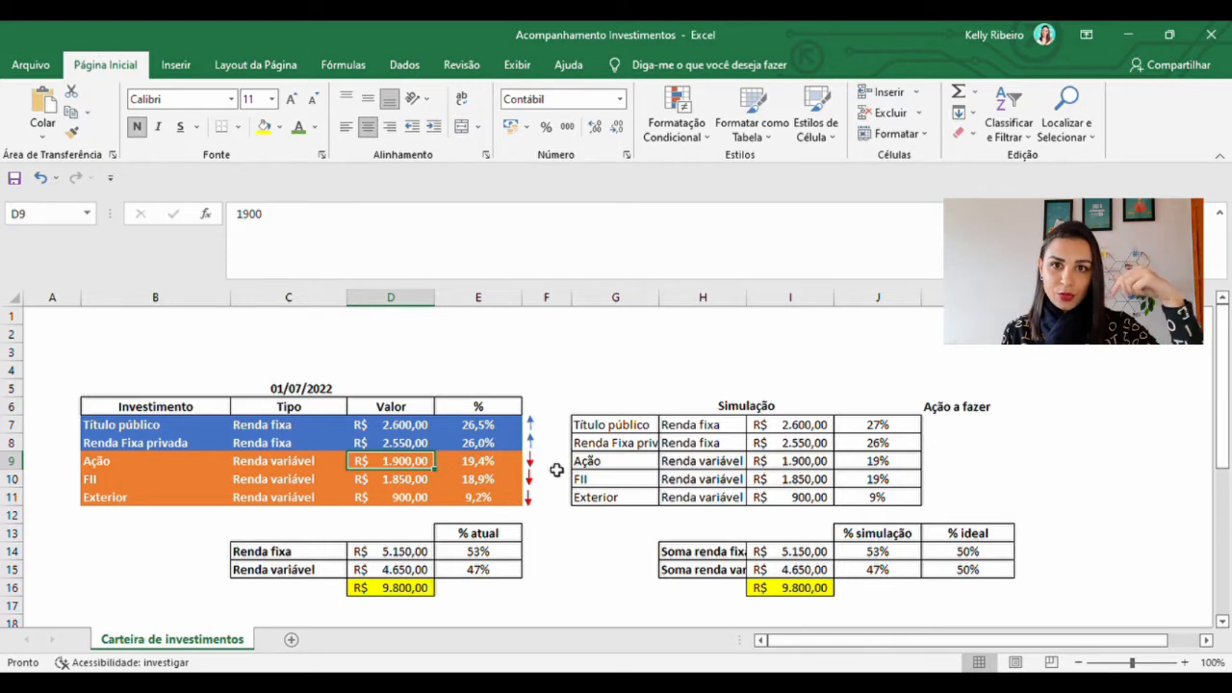
{"action": "left_click", "coordinate": [420, 478]}
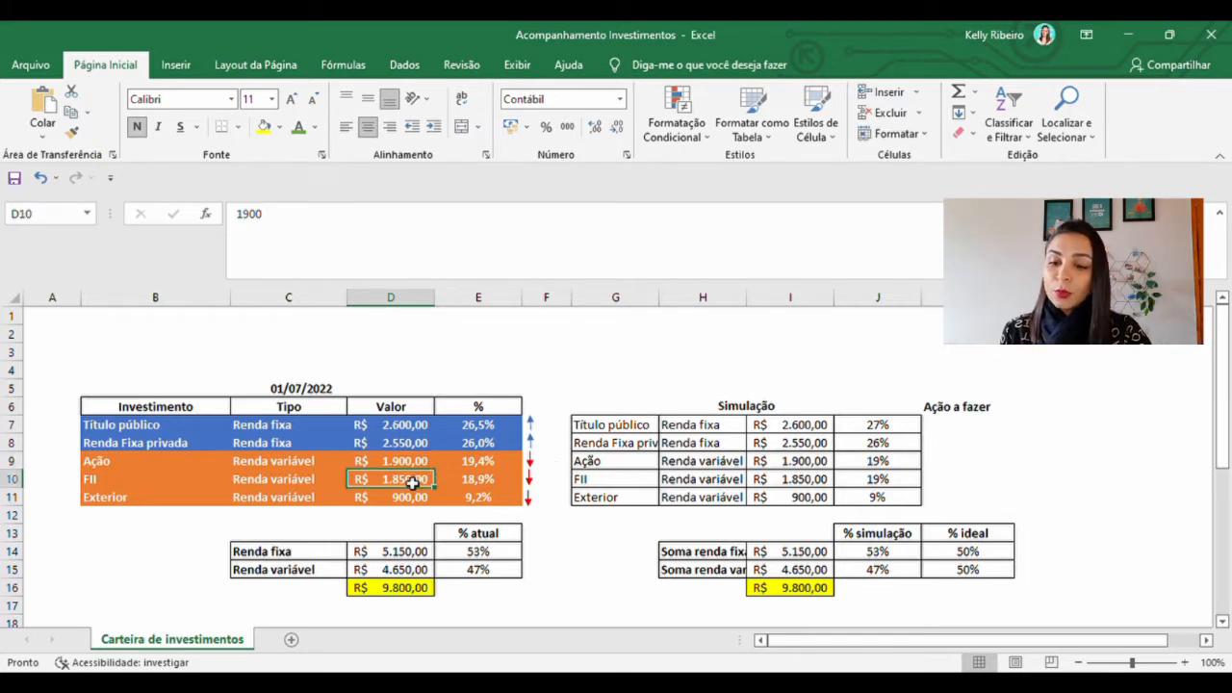
{"action": "scroll", "coordinate": [419, 495], "scroll_direction": "down", "scroll_amount": 2}
{"action": "scroll", "coordinate": [419, 508], "scroll_direction": "down", "scroll_amount": 2}
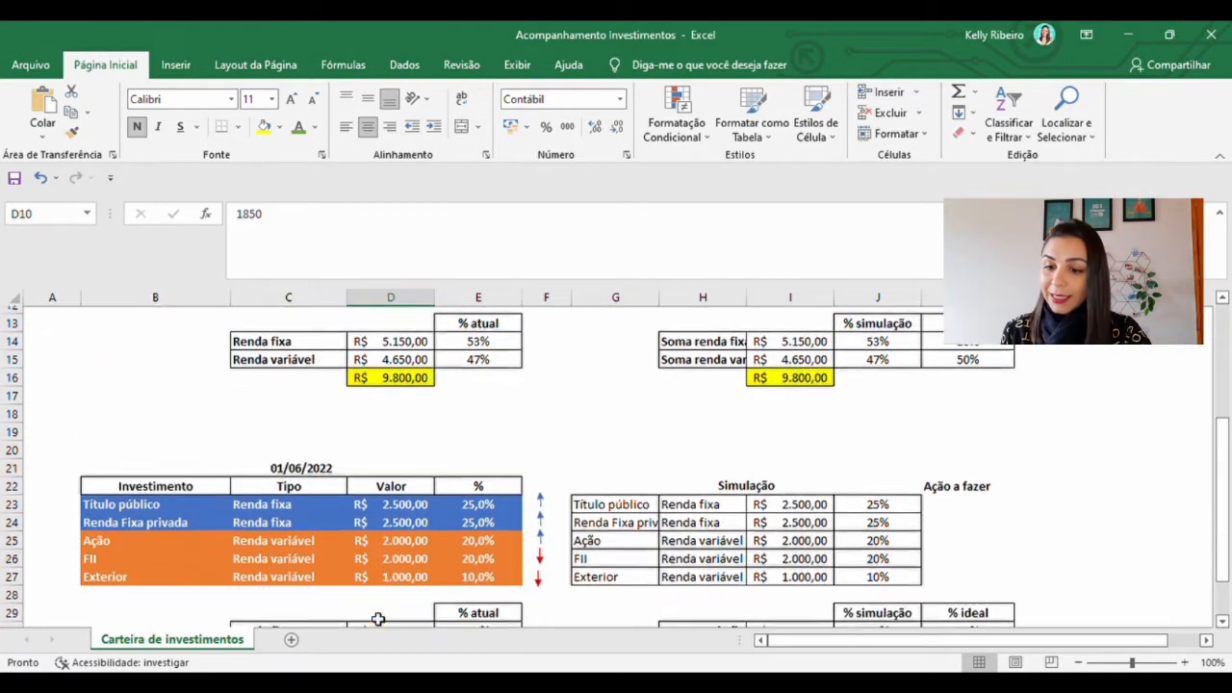
{"action": "left_click", "coordinate": [411, 556]}
{"action": "scroll", "coordinate": [411, 556], "scroll_direction": "up", "scroll_amount": 4}
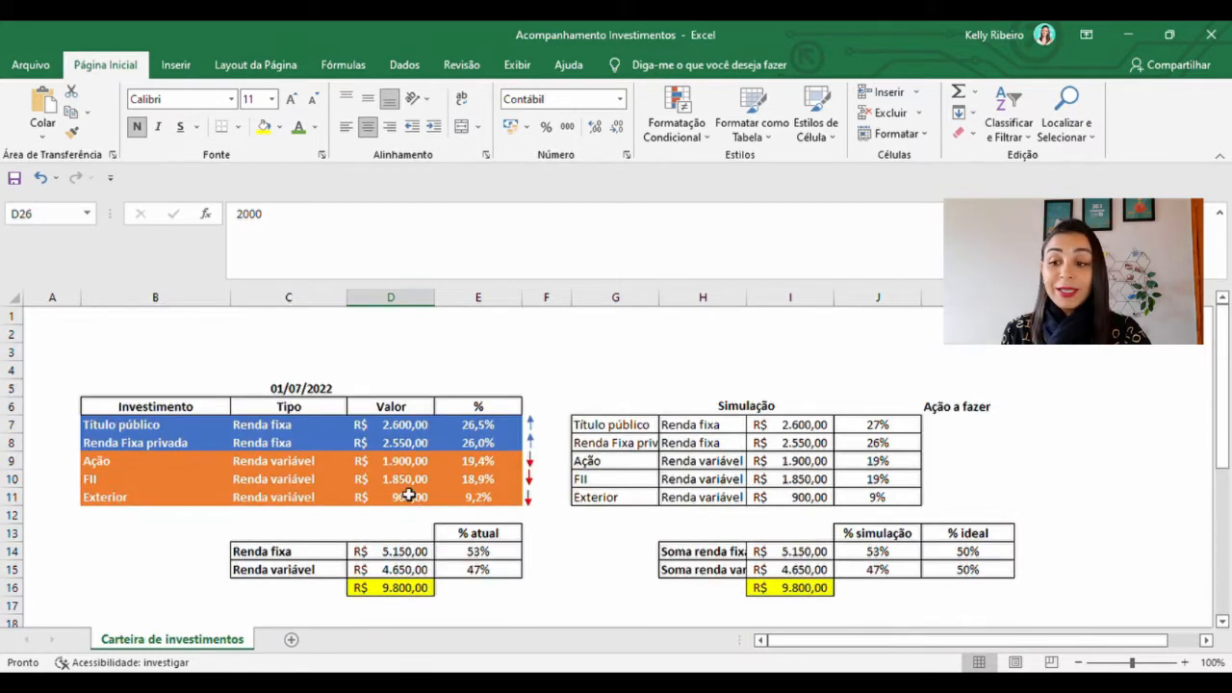
{"action": "left_click", "coordinate": [413, 480]}
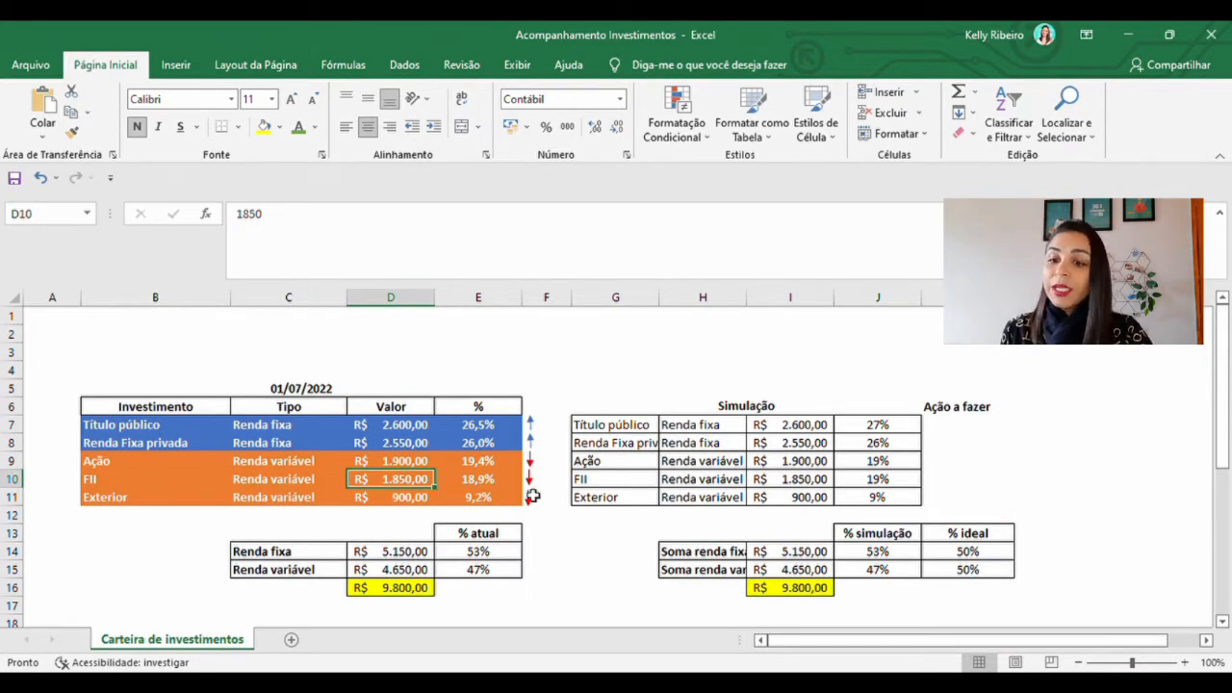
Compare the Exterior value between the 01/07/2022 and 01/06/2022 tables
{"action": "left_click", "coordinate": [402, 497]}
{"action": "scroll", "coordinate": [508, 505], "scroll_direction": "down", "scroll_amount": 4}
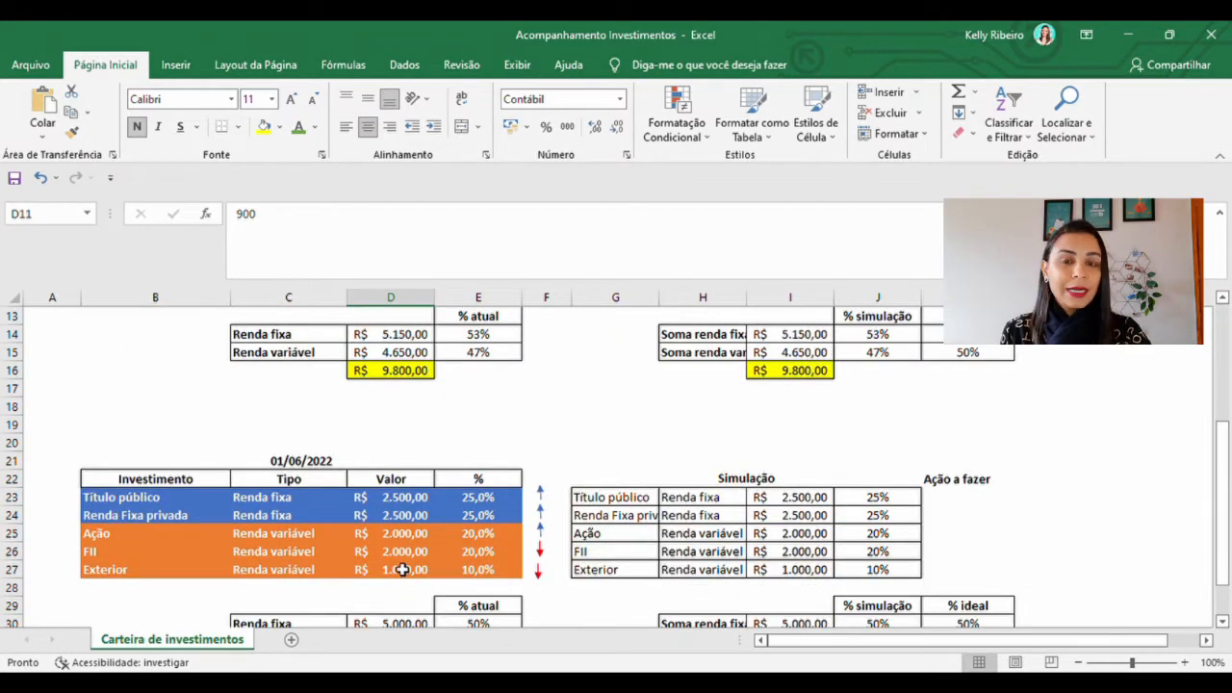
{"action": "scroll", "coordinate": [402, 568], "scroll_direction": "up", "scroll_amount": 1}
{"action": "scroll", "coordinate": [403, 569], "scroll_direction": "up", "scroll_amount": 3}
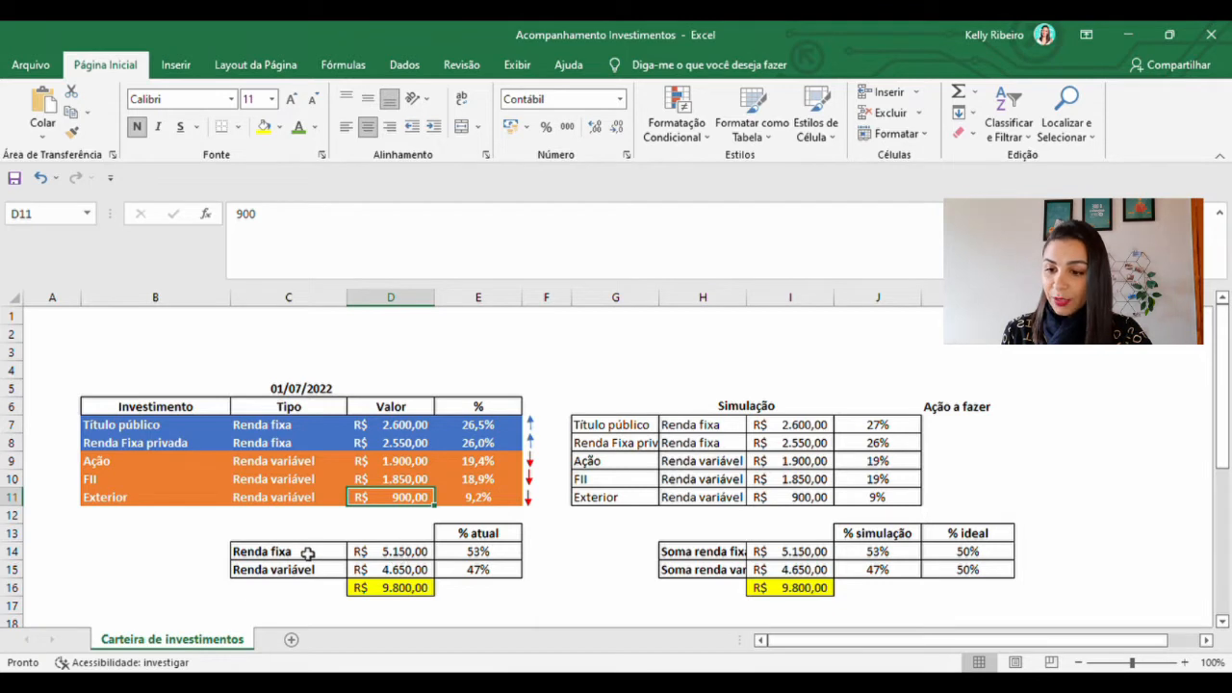
Inspect the formulas behind the Renda fixa and Renda variável totals for 01/07/2022
{"action": "double_click", "coordinate": [390, 552]}
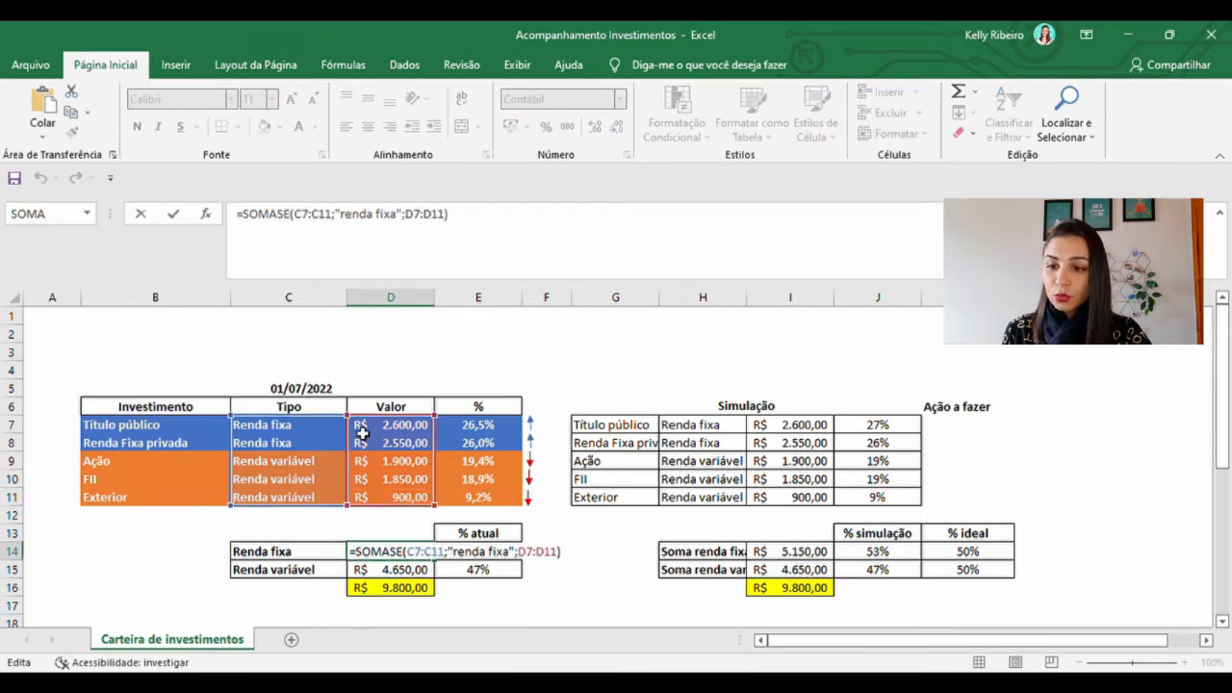
{"action": "key", "text": "Return"}
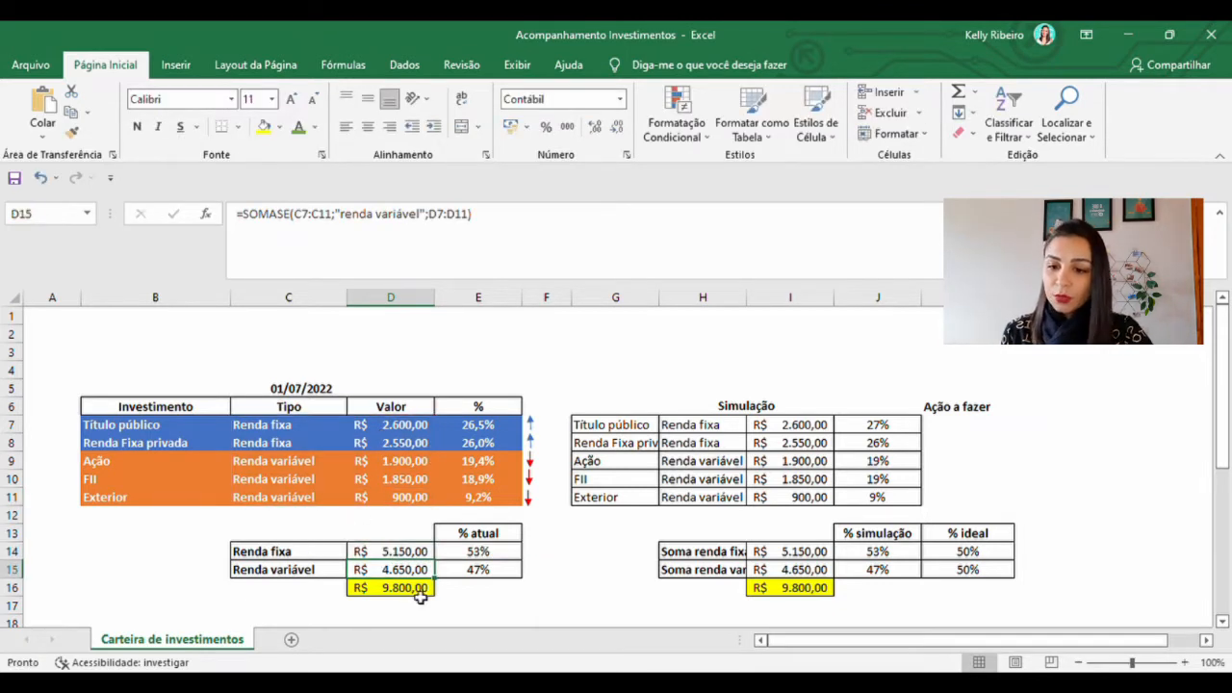
{"action": "double_click", "coordinate": [401, 574]}
{"action": "key", "text": "Return"}
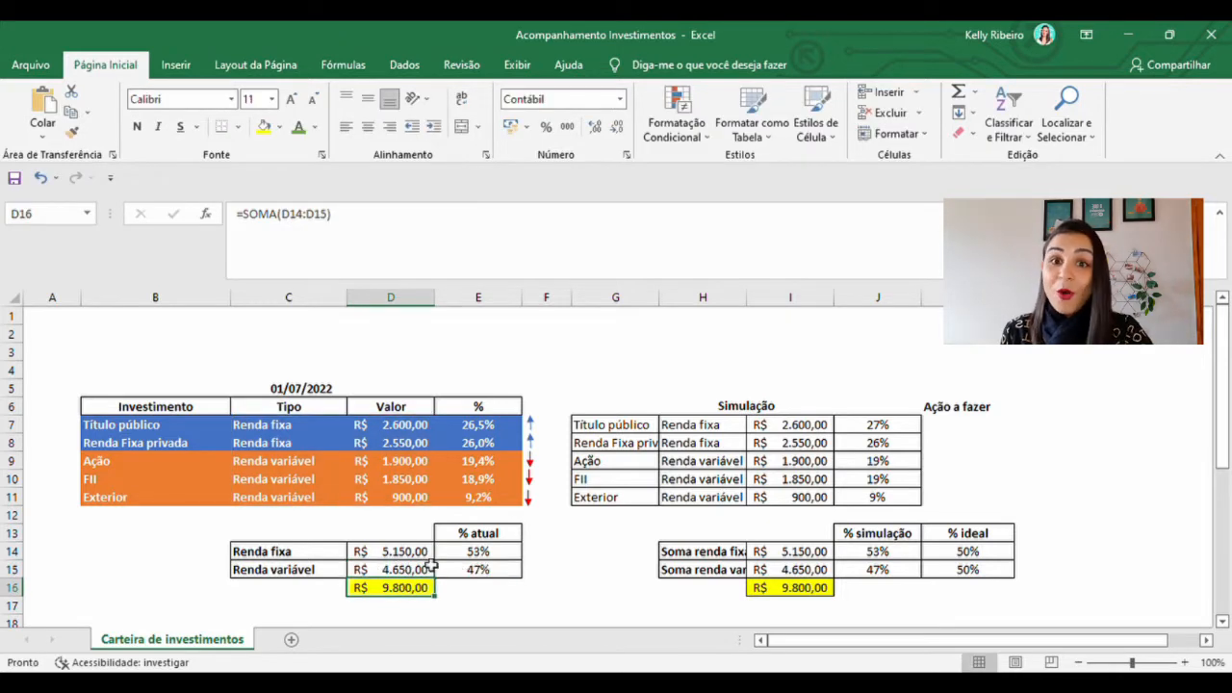
Compare the % atual shares for 01/07/2022 with the % ideal allocation beside the Simulação table
{"action": "left_click_drag", "start_coordinate": [503, 536], "coordinate": [503, 570]}
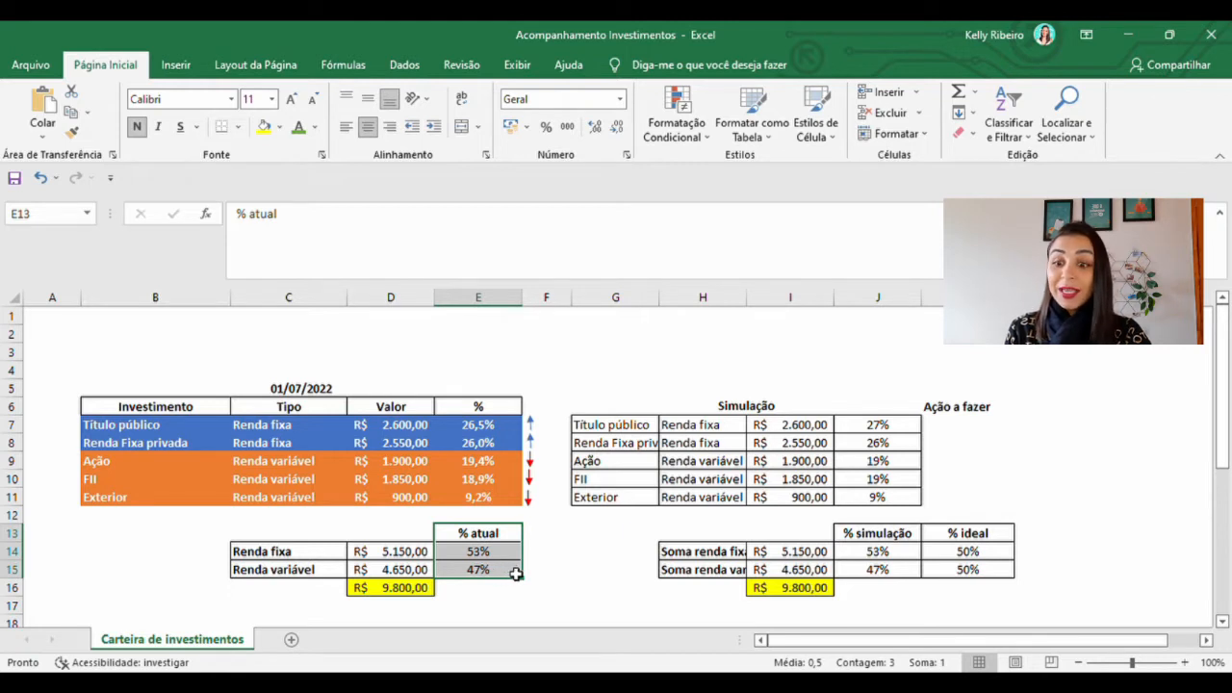
{"action": "left_click_drag", "start_coordinate": [992, 536], "coordinate": [997, 578]}
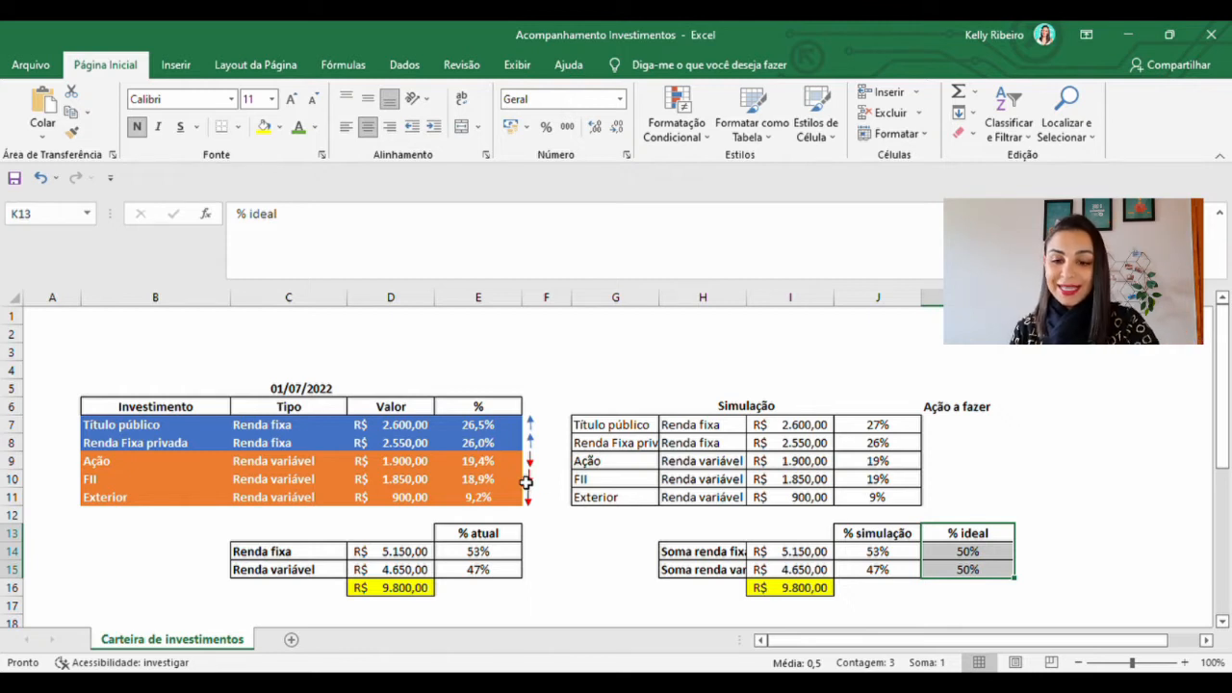
{"action": "left_click", "coordinate": [760, 406]}
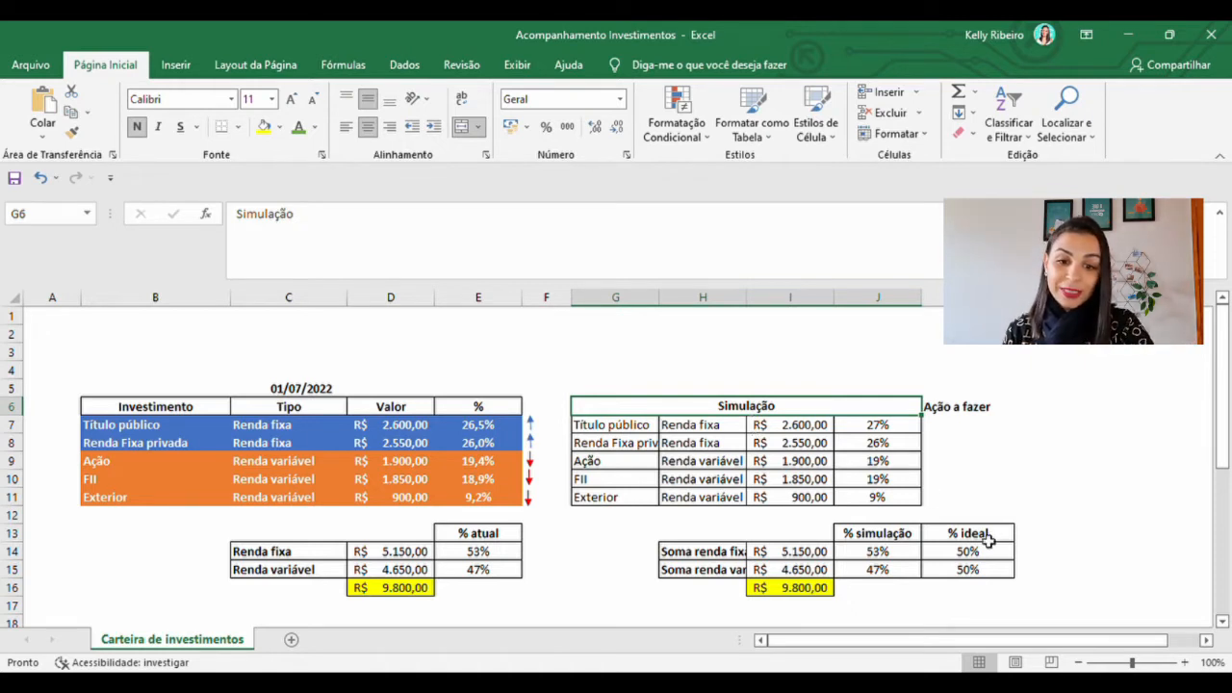
{"action": "left_click_drag", "start_coordinate": [991, 541], "coordinate": [988, 571]}
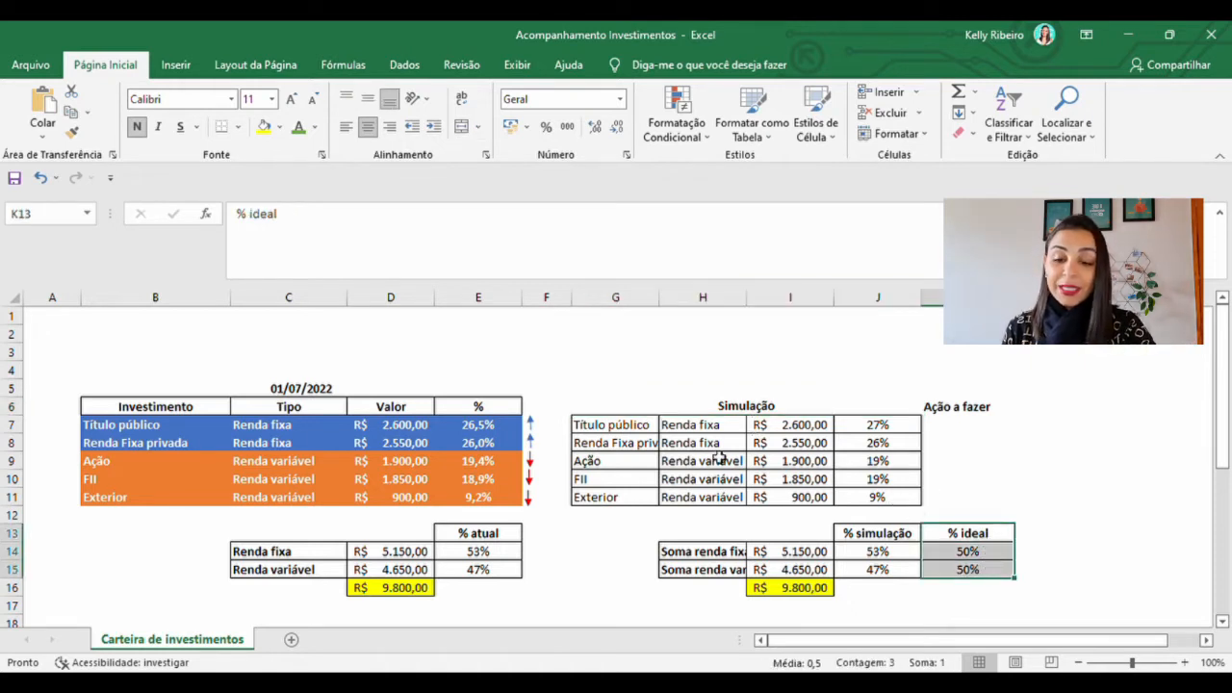
Review the 01/07/2022 Simulação table and check the cell reference behind each of its five investment values
{"action": "left_click", "coordinate": [626, 431]}
{"action": "left_click_drag", "start_coordinate": [626, 431], "coordinate": [876, 497]}
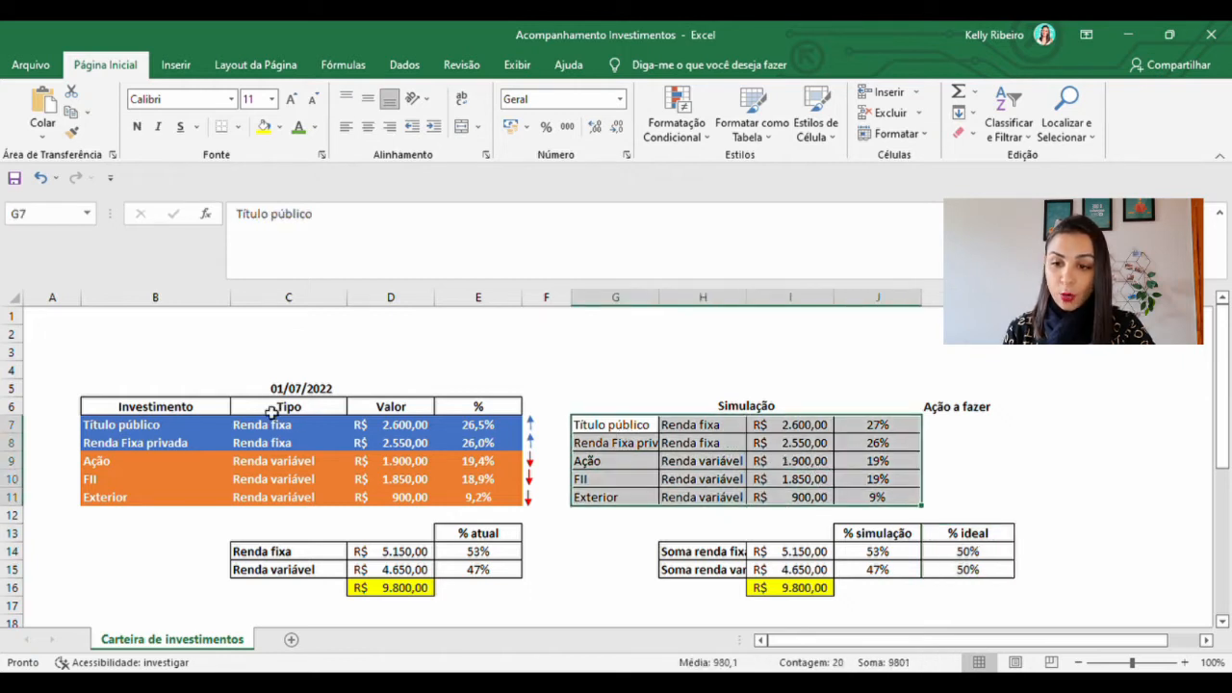
{"action": "left_click", "coordinate": [798, 428]}
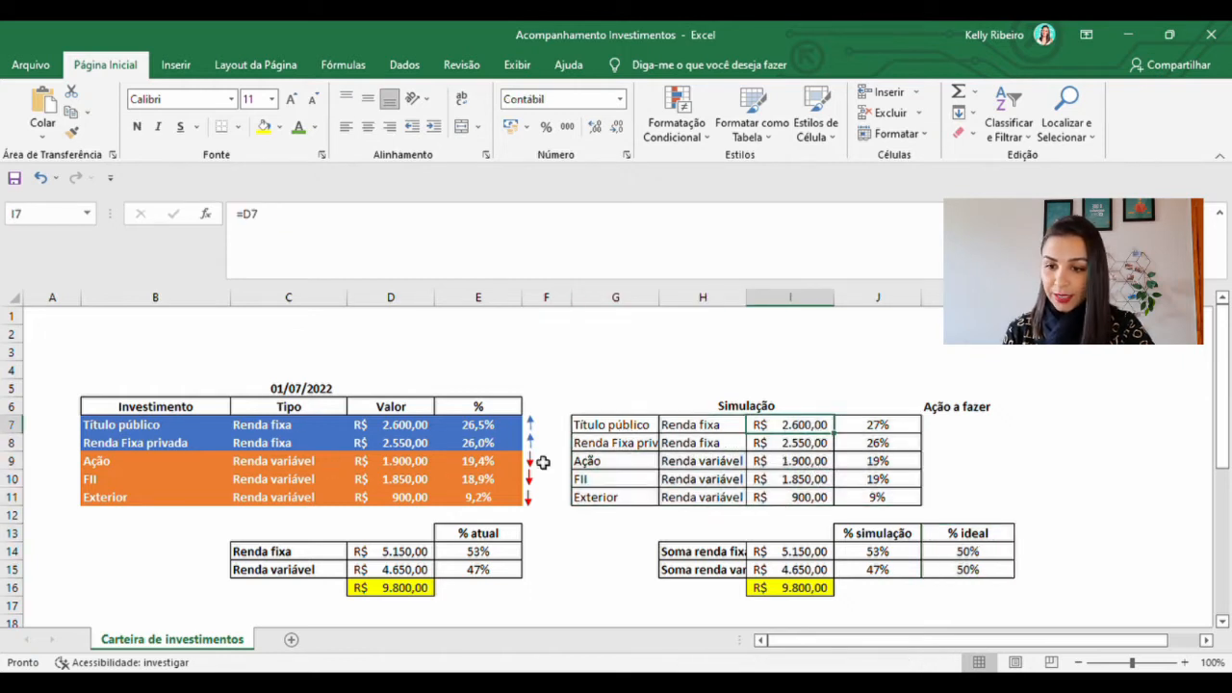
{"action": "left_click", "coordinate": [797, 444]}
{"action": "left_click", "coordinate": [812, 463]}
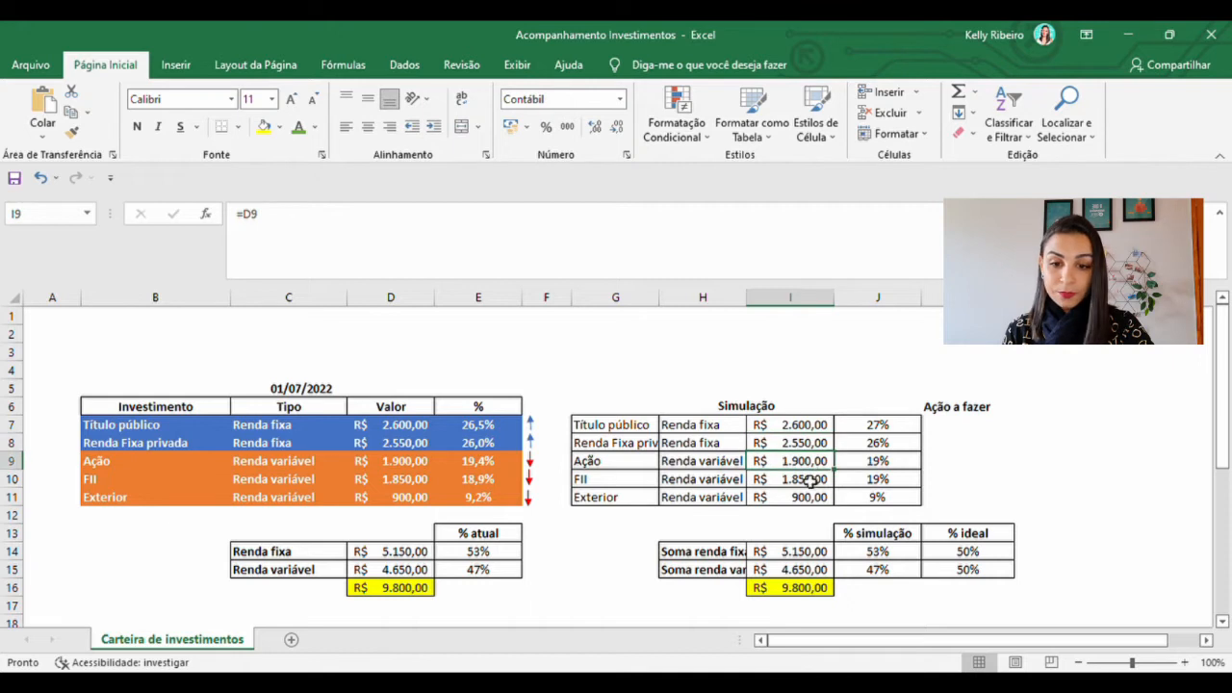
{"action": "left_click", "coordinate": [807, 480]}
{"action": "left_click", "coordinate": [806, 498]}
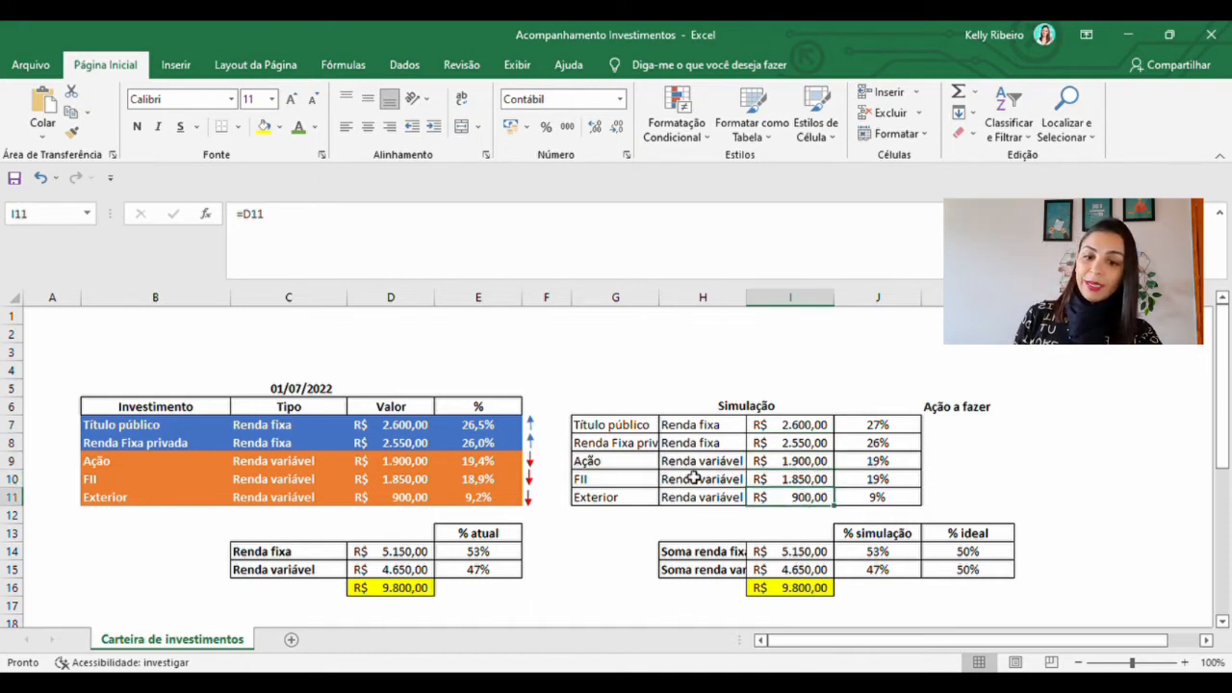
Try a 250 contribution to Ação in the 01/07/2022 Simulação table by extending its value formula to =D9+250
{"action": "left_click_drag", "start_coordinate": [620, 462], "coordinate": [628, 492]}
{"action": "left_click", "coordinate": [809, 461]}
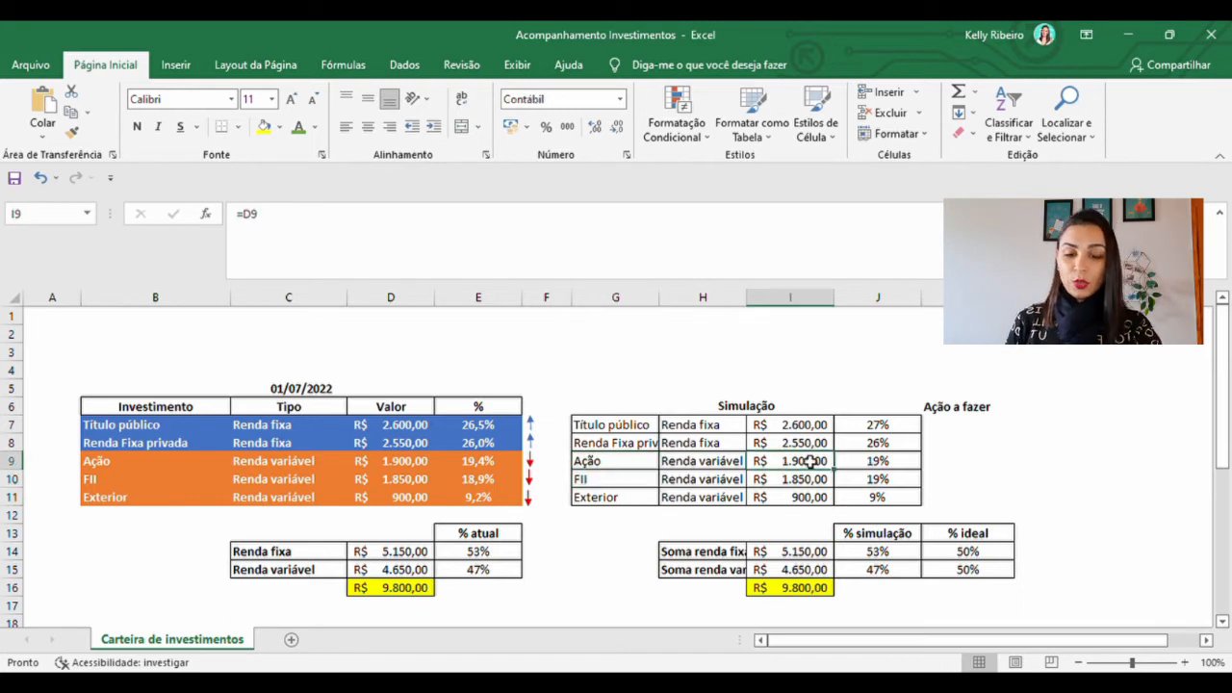
{"action": "left_click", "coordinate": [286, 224]}
{"action": "type", "text": "+"}
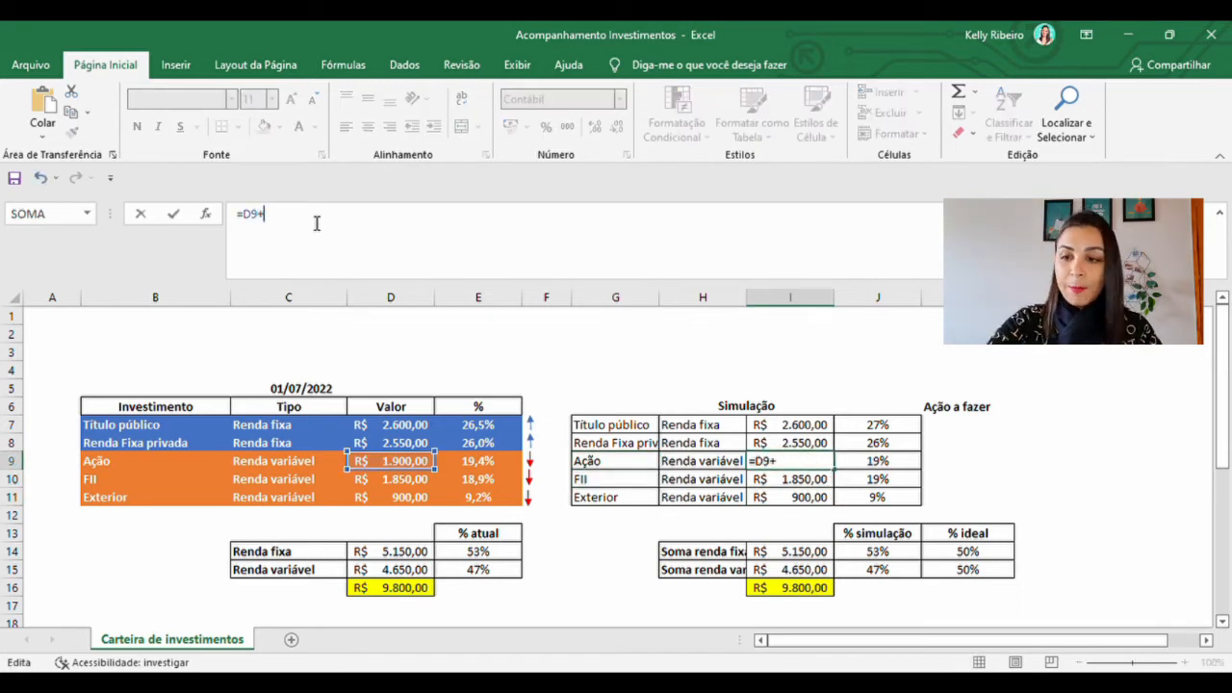
{"action": "type", "text": "250"}
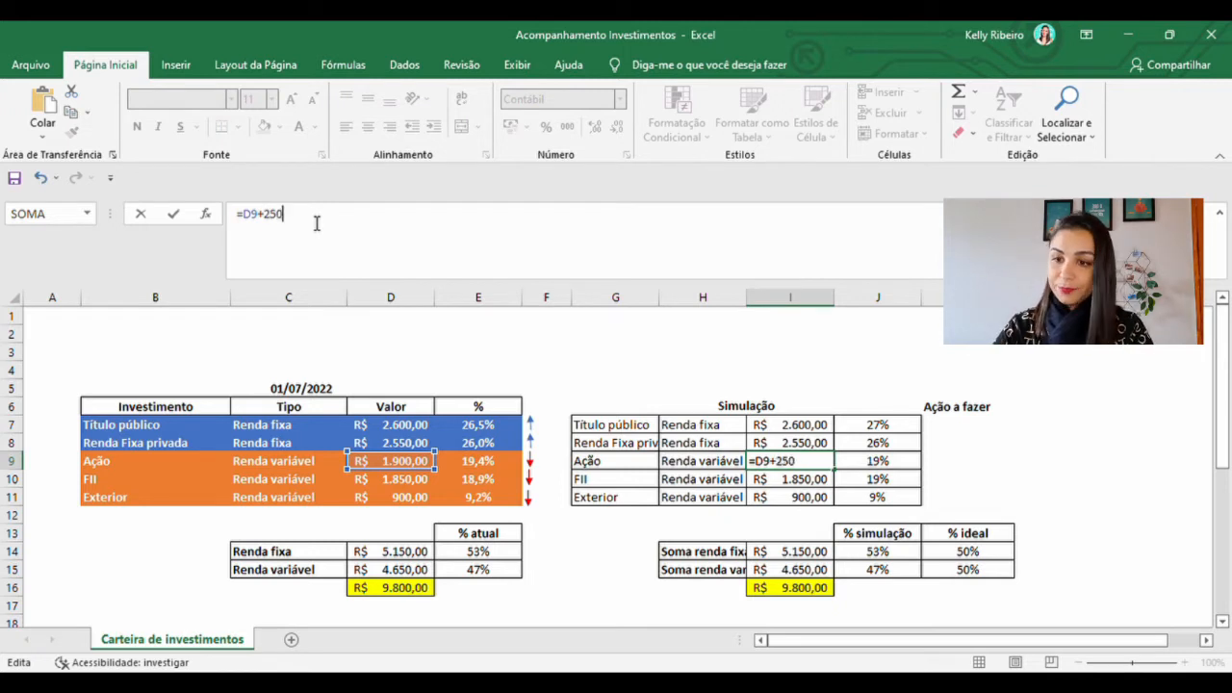
{"action": "key", "text": "Return"}
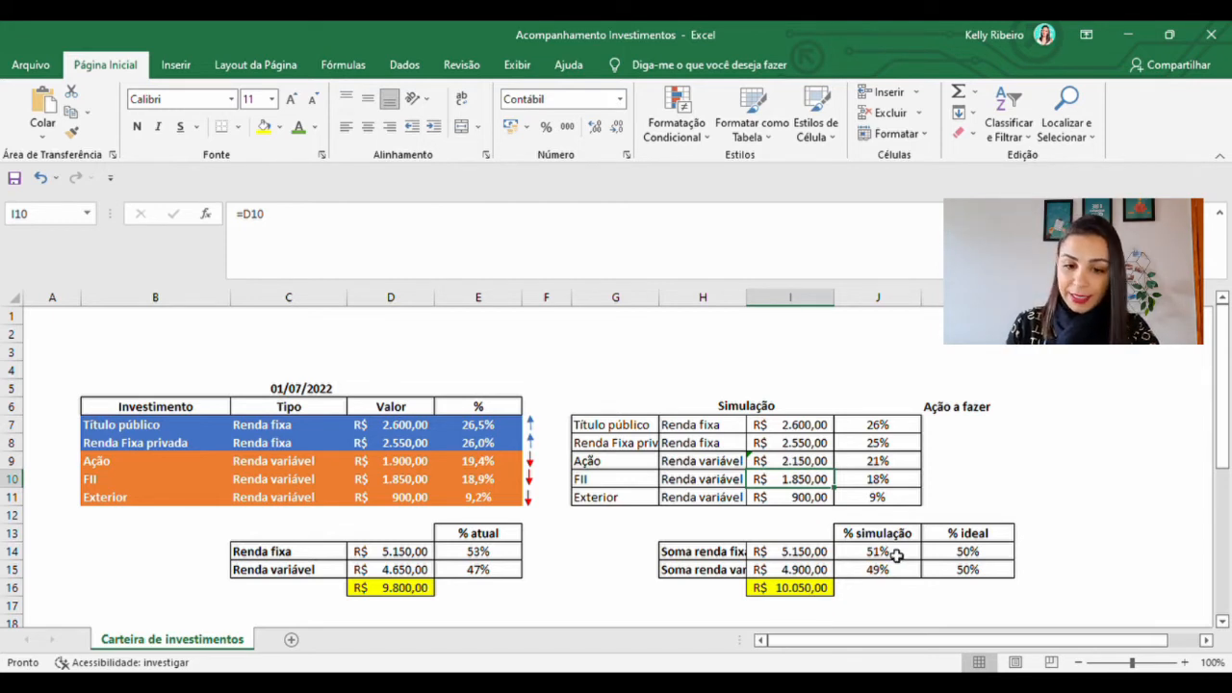
Compare % simulação with % ideal, undo the simulated Ação contribution, and check the simulated shares without it
{"action": "left_click_drag", "start_coordinate": [881, 540], "coordinate": [975, 571]}
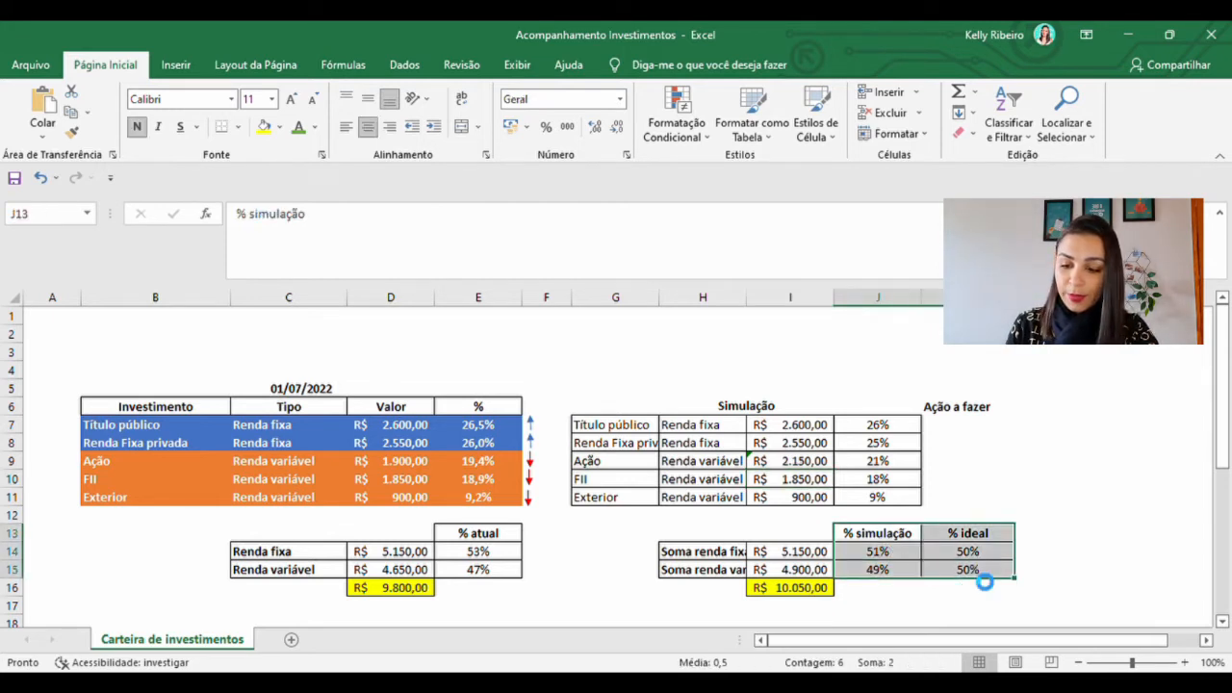
{"action": "key", "text": "ctrl+z"}
{"action": "left_click", "coordinate": [896, 558]}
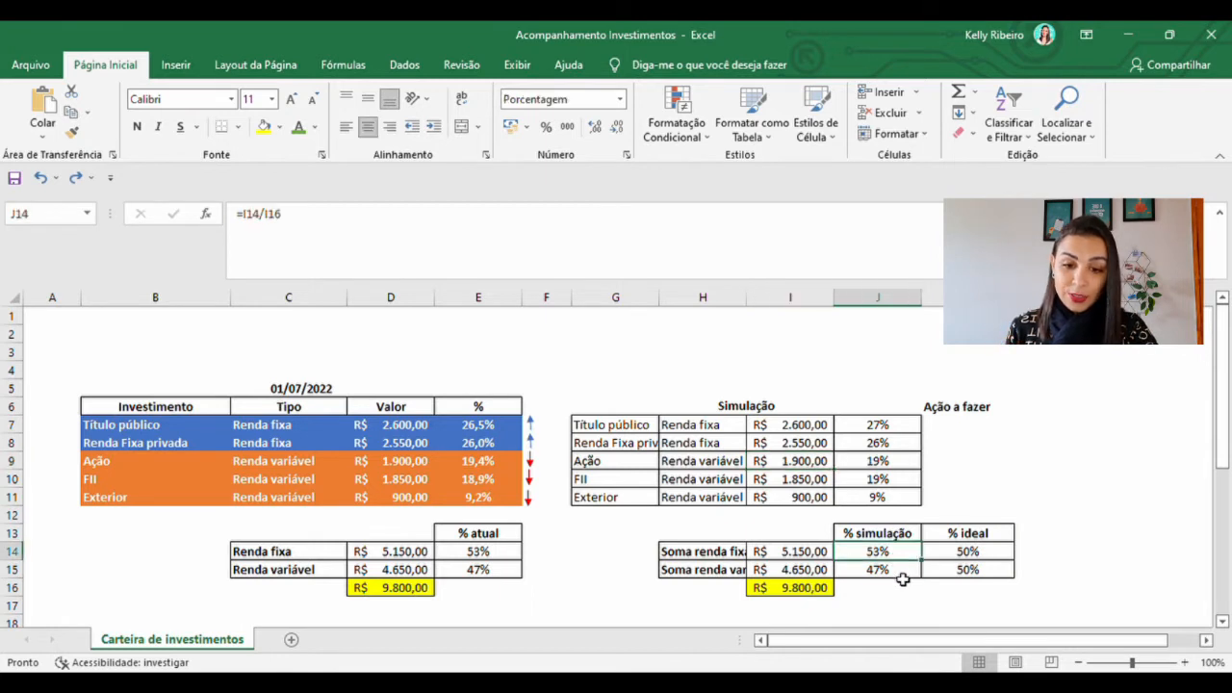
{"action": "left_click", "coordinate": [903, 576]}
Set the Ação value in the 01/07/2022 Simulação table to =D9+250 and check the % simulação shares
{"action": "left_click", "coordinate": [818, 462]}
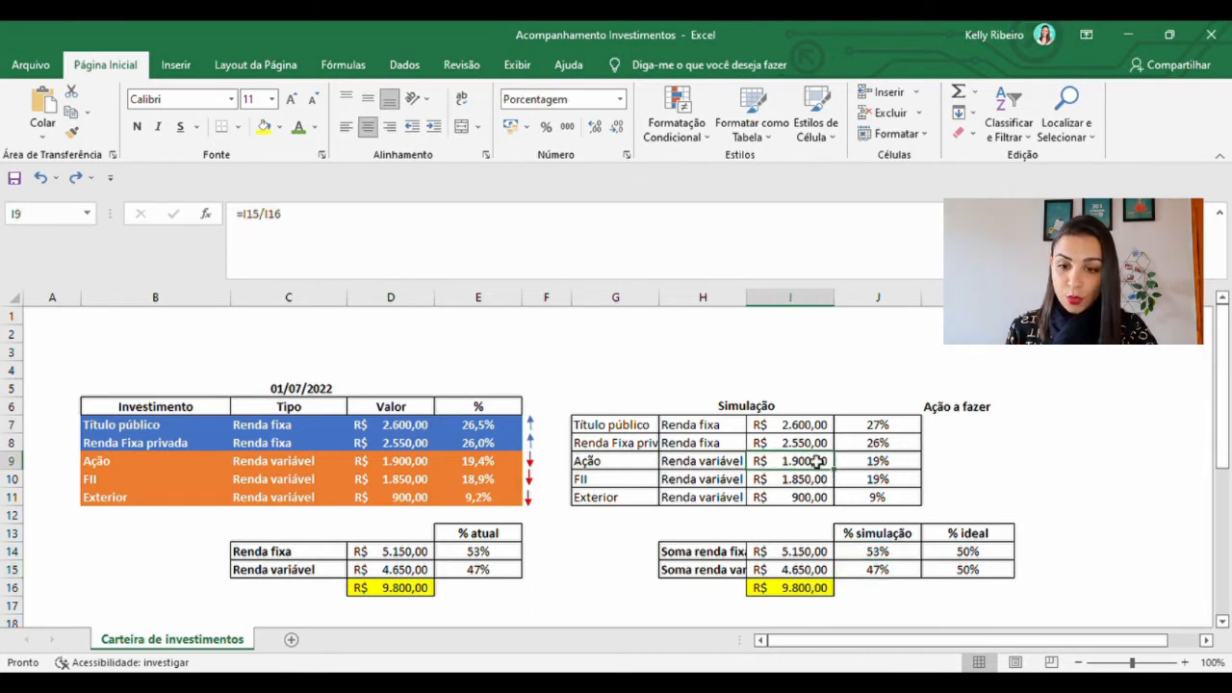
{"action": "left_click", "coordinate": [315, 212]}
{"action": "type", "text": "+2"}
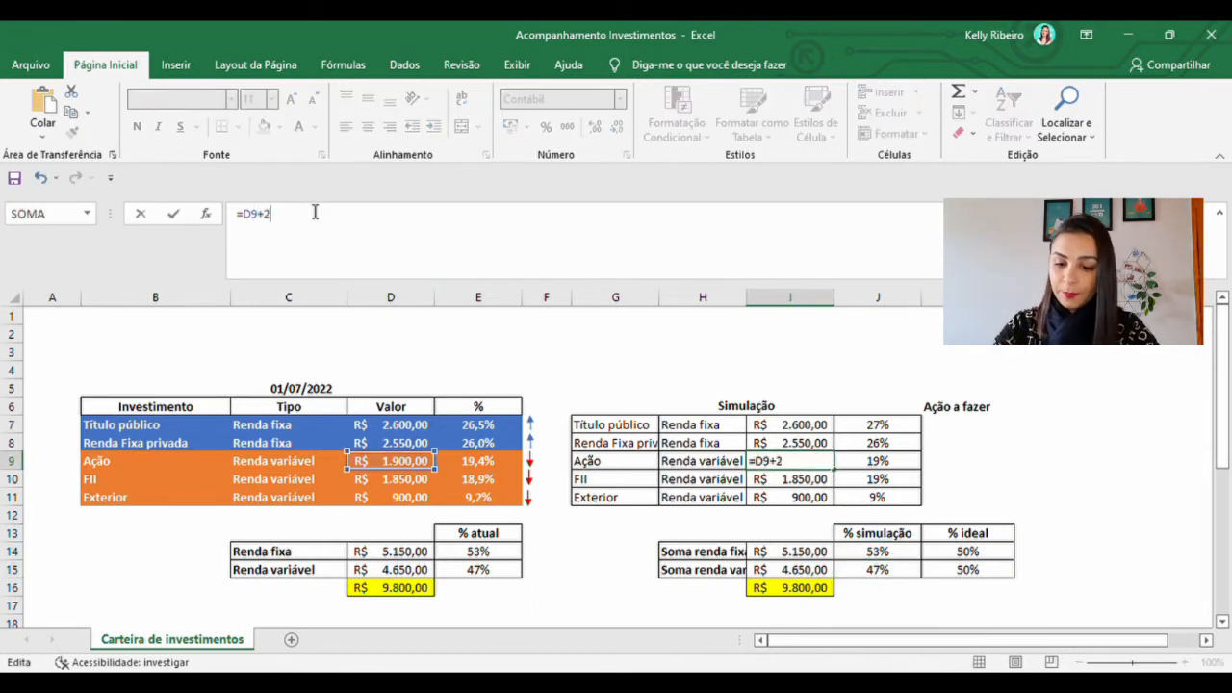
{"action": "type", "text": "50"}
{"action": "key", "text": "Return"}
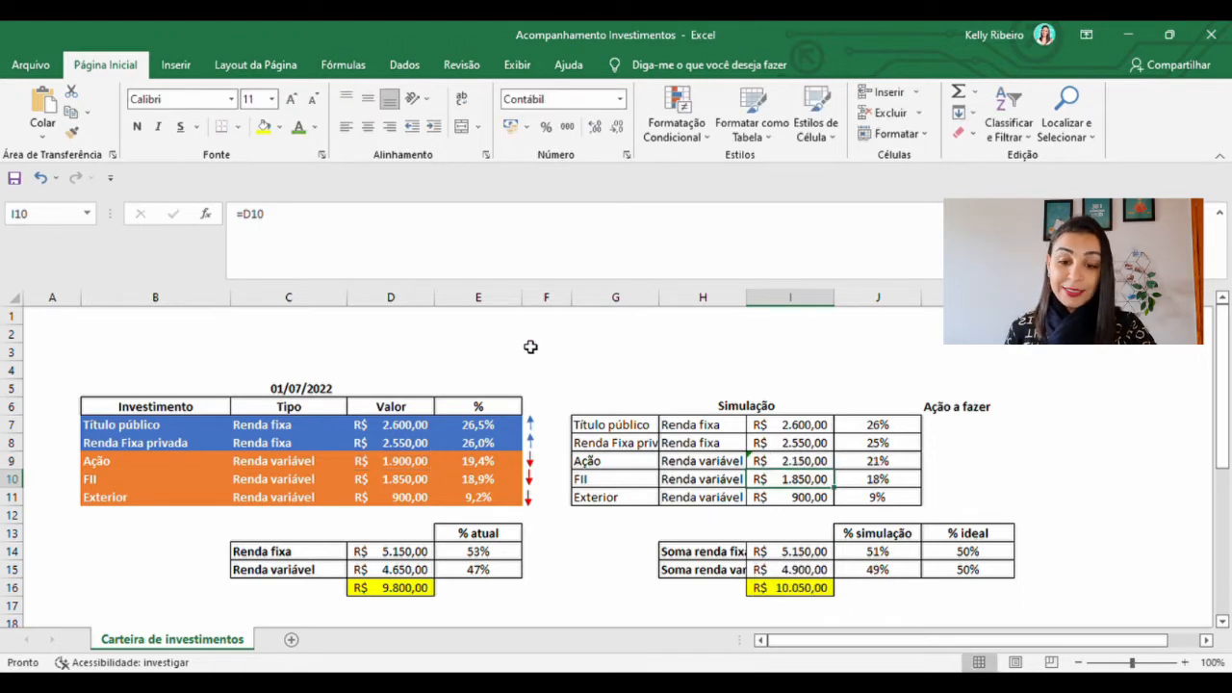
{"action": "left_click", "coordinate": [877, 557]}
{"action": "left_click", "coordinate": [895, 583]}
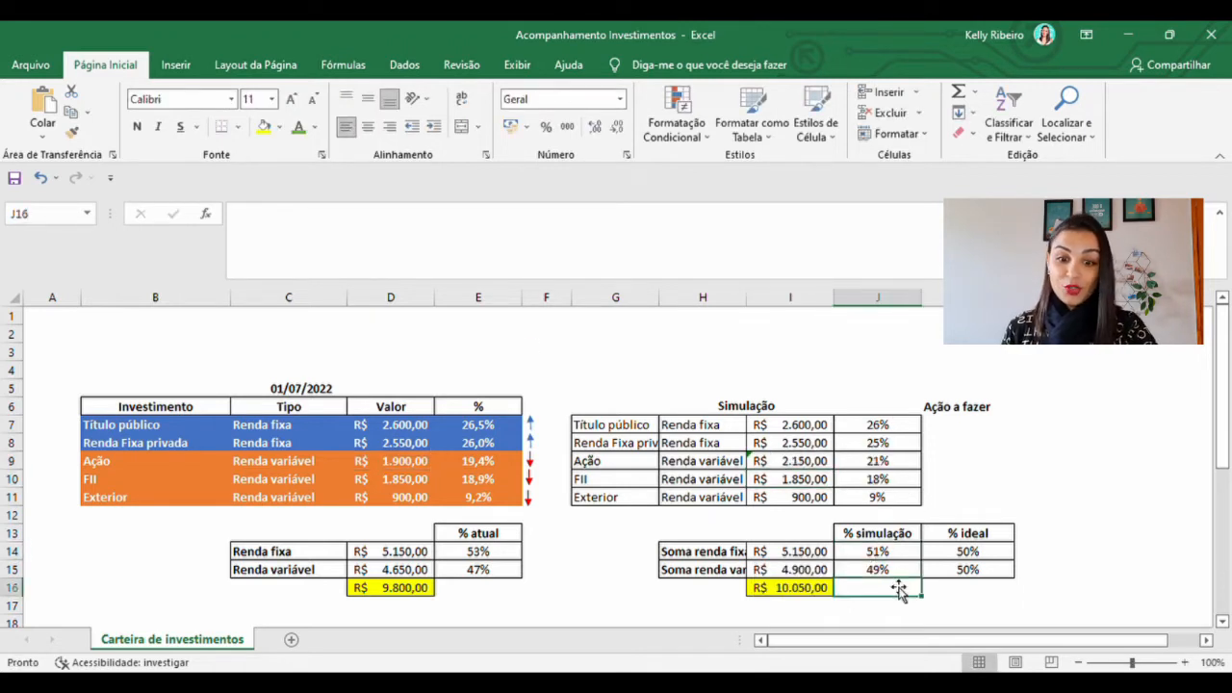
{"action": "left_click", "coordinate": [895, 573]}
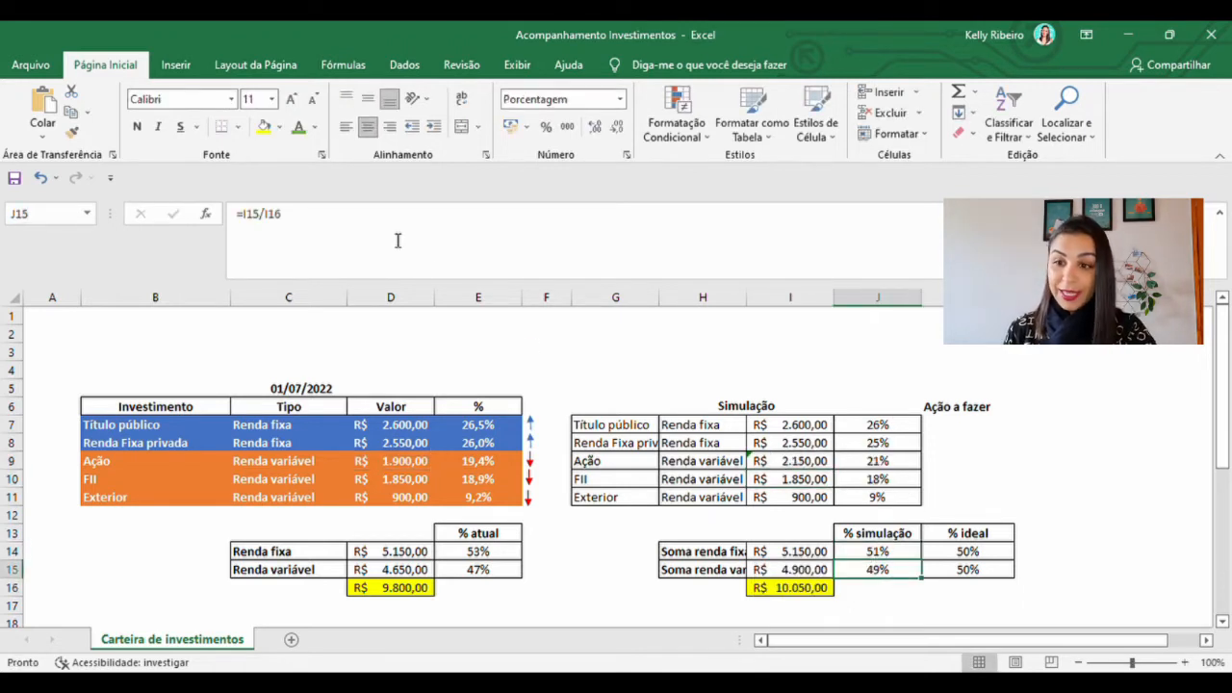
Set the FII value in the 01/07/2022 Simulação table to =D10+200 and check the resulting % simulação for fixed income
{"action": "left_click", "coordinate": [613, 482]}
{"action": "left_click", "coordinate": [782, 483]}
{"action": "left_click", "coordinate": [289, 214]}
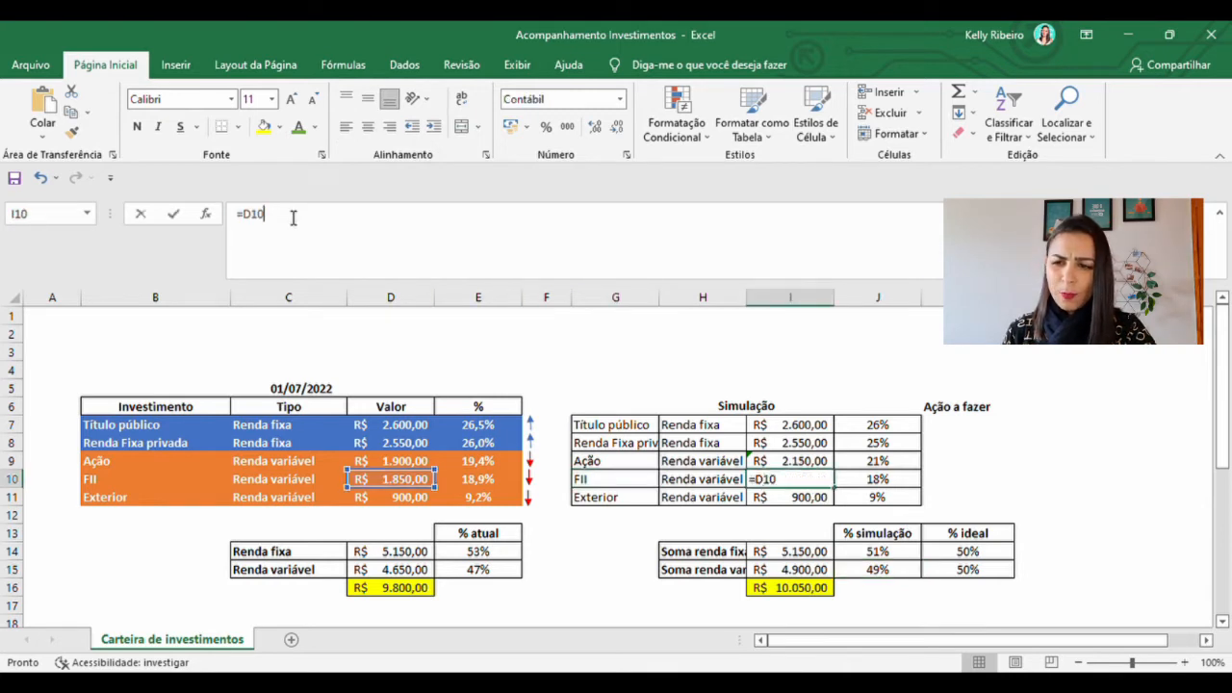
{"action": "type", "text": "+200"}
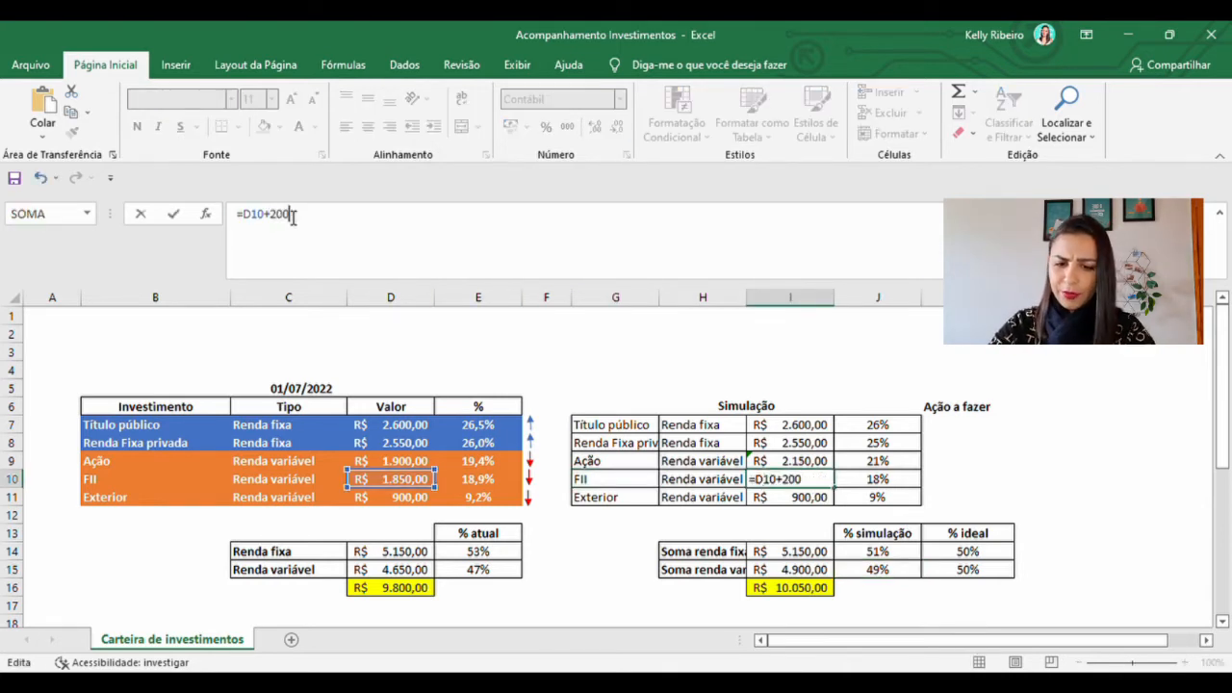
{"action": "key", "text": "Return"}
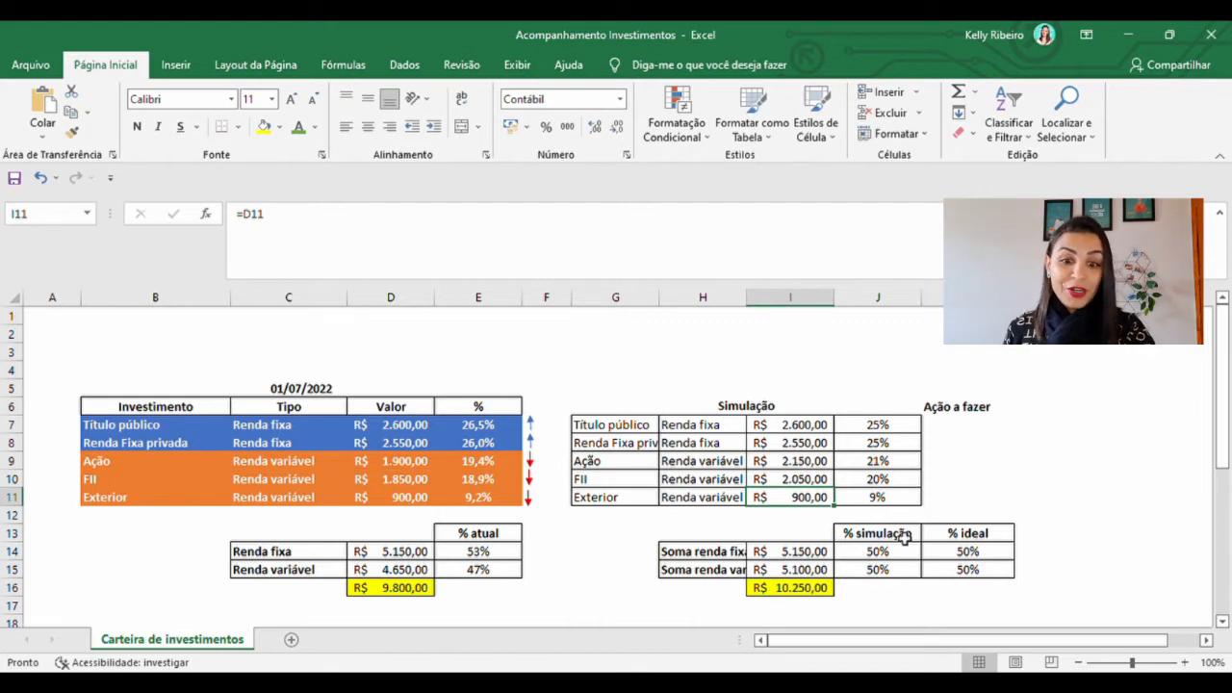
{"action": "left_click", "coordinate": [816, 481]}
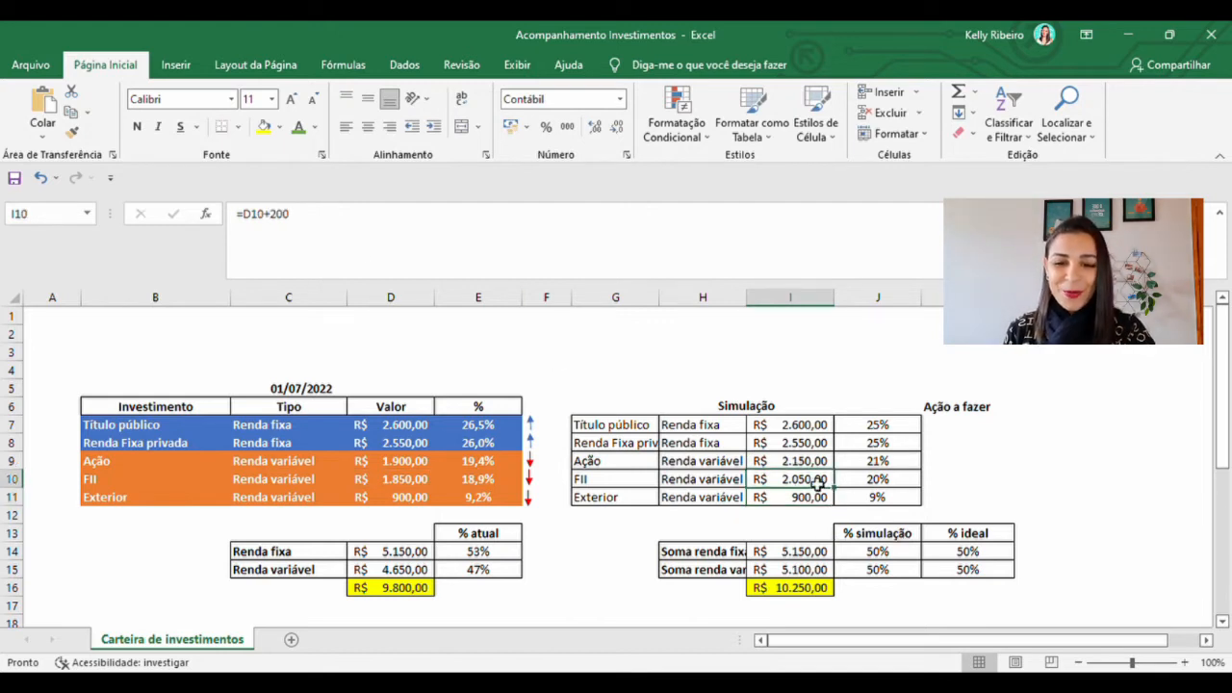
{"action": "left_click", "coordinate": [878, 552]}
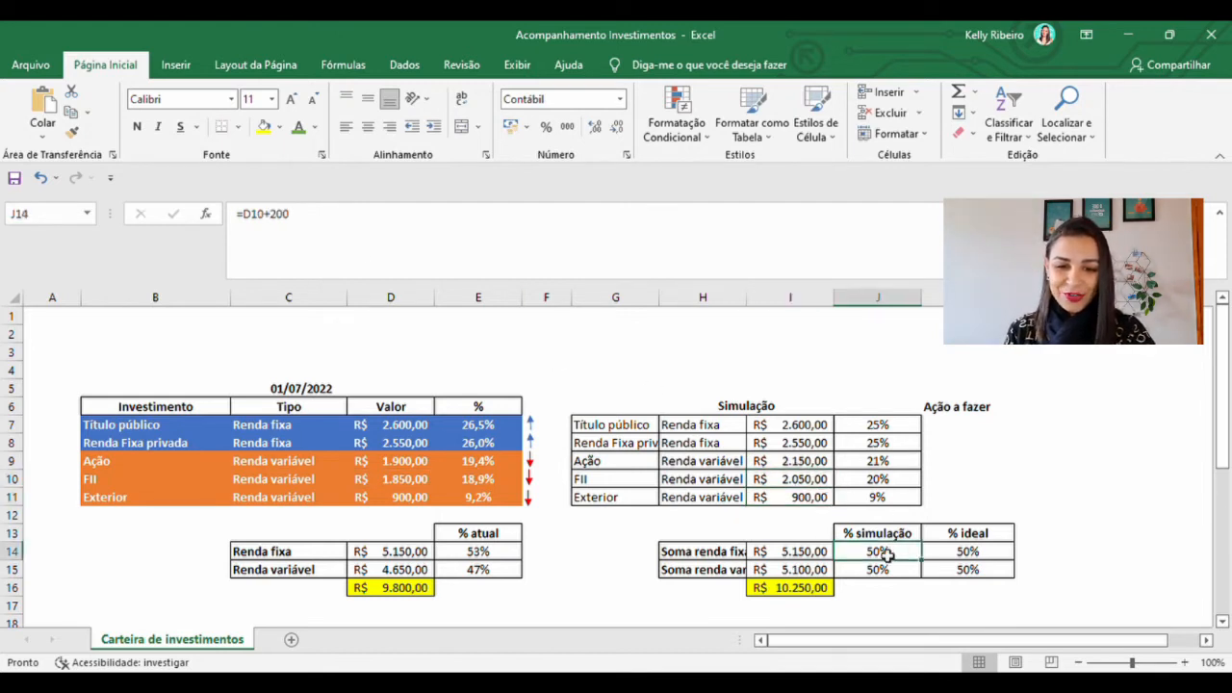
Enter "Aportar 250" under Ação a fazer for the Ação row of the 01/07/2022 simulation
{"action": "left_click", "coordinate": [893, 574]}
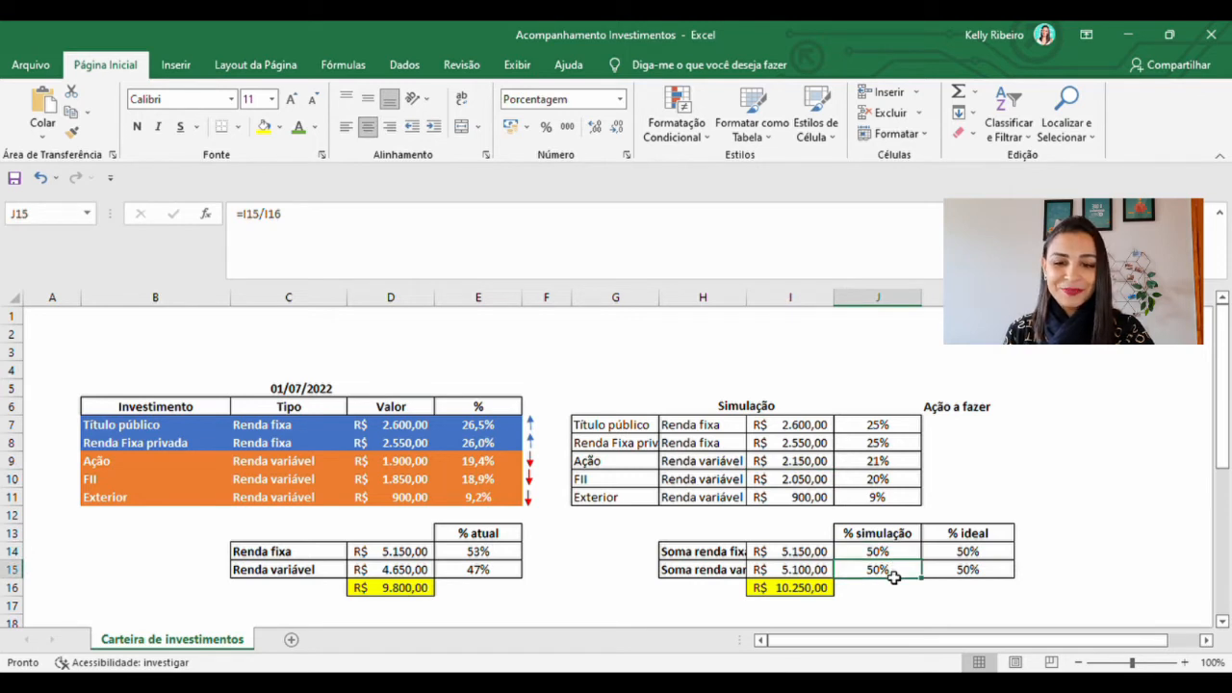
{"action": "left_click", "coordinate": [949, 463]}
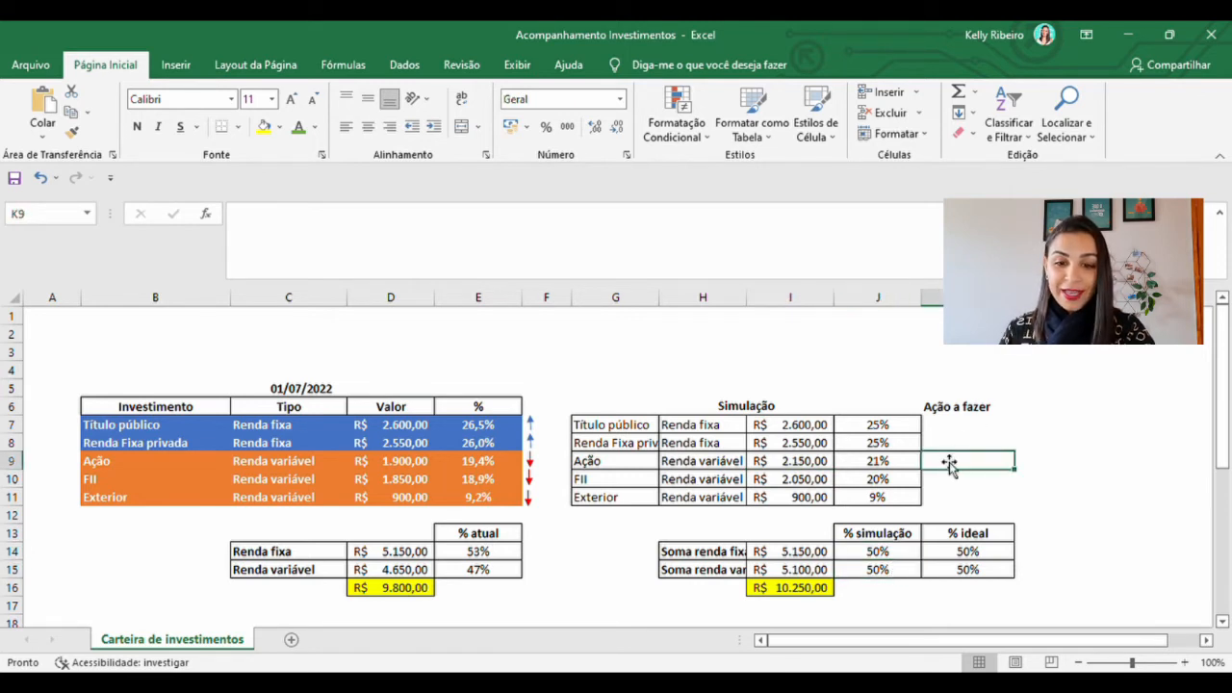
{"action": "type", "text": "aPORTA"}
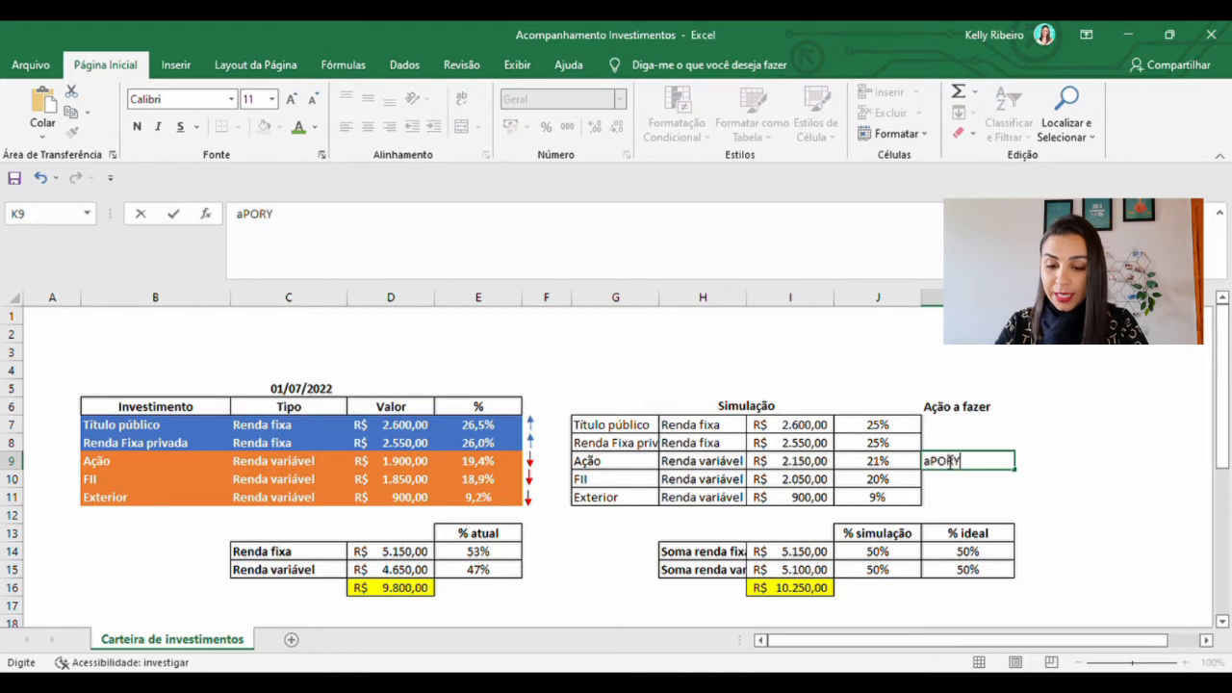
{"action": "key", "text": "BackSpace"}
{"action": "key", "text": "BackSpace"}
{"action": "key", "text": "BackSpace"}
{"action": "key", "text": "BackSpace"}
{"action": "key", "text": "BackSpace"}
{"action": "key", "text": "BackSpace"}
{"action": "type", "text": "Apor"}
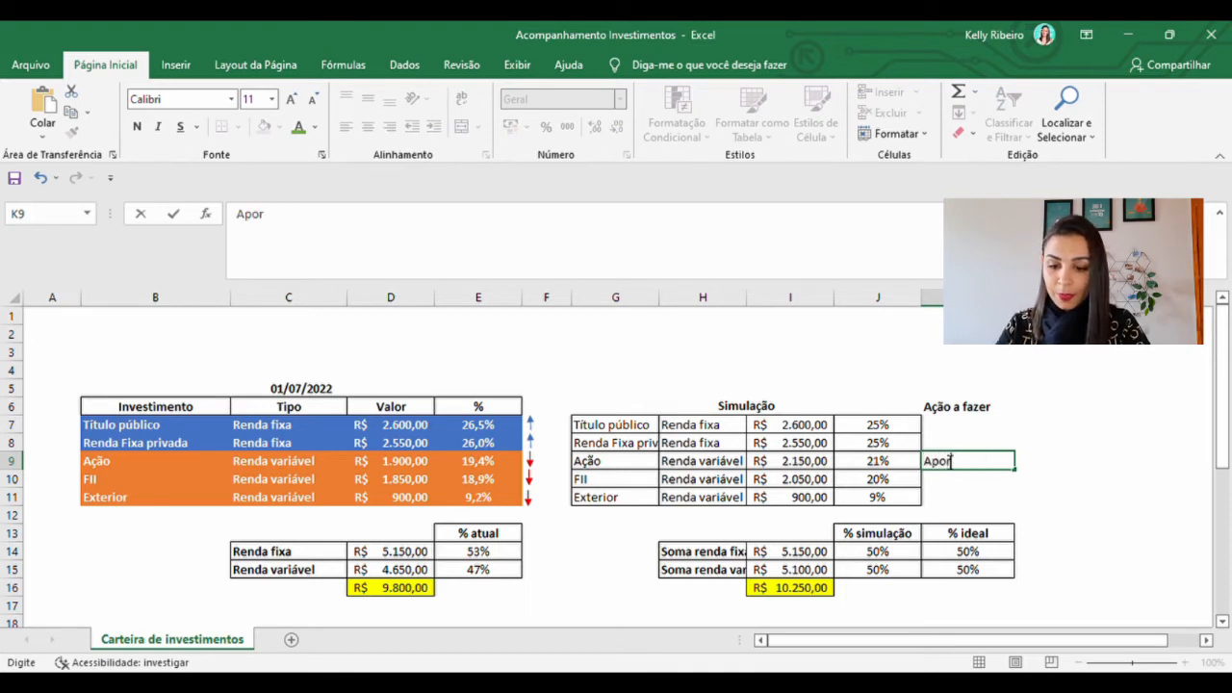
{"action": "type", "text": "tar 250"}
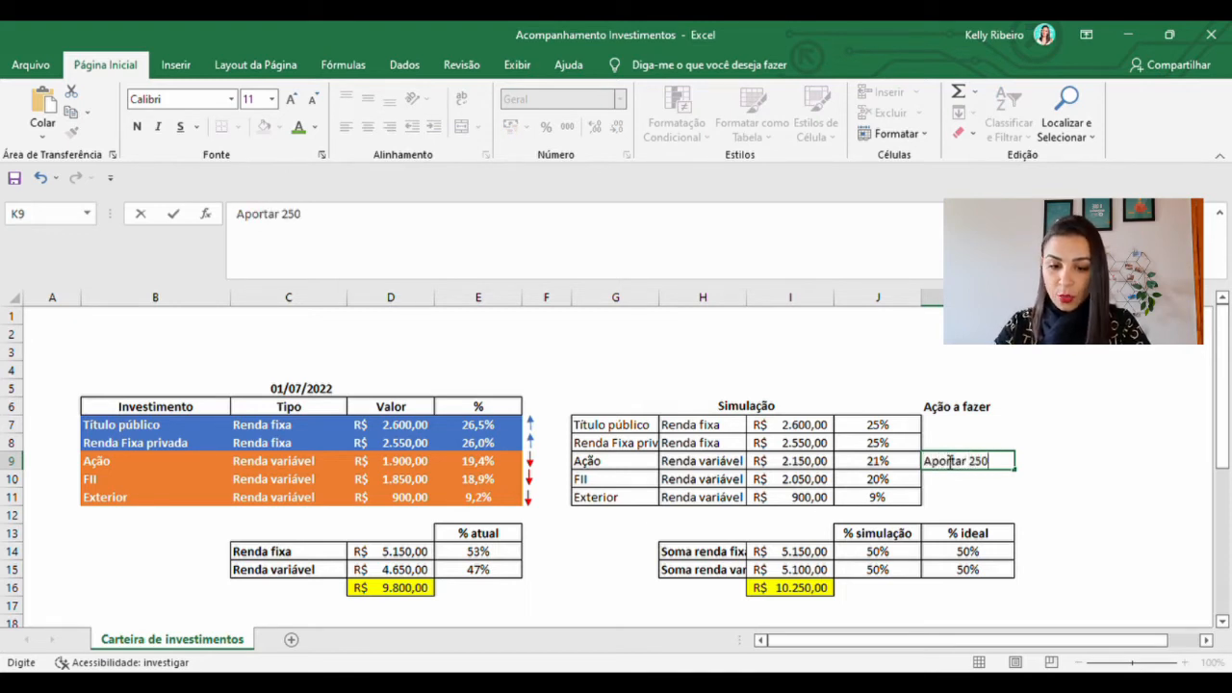
{"action": "key", "text": "Return"}
Enter "Aportar 200" under Ação a fazer for the FII row of the 01/07/2022 simulation
{"action": "type", "text": "A"}
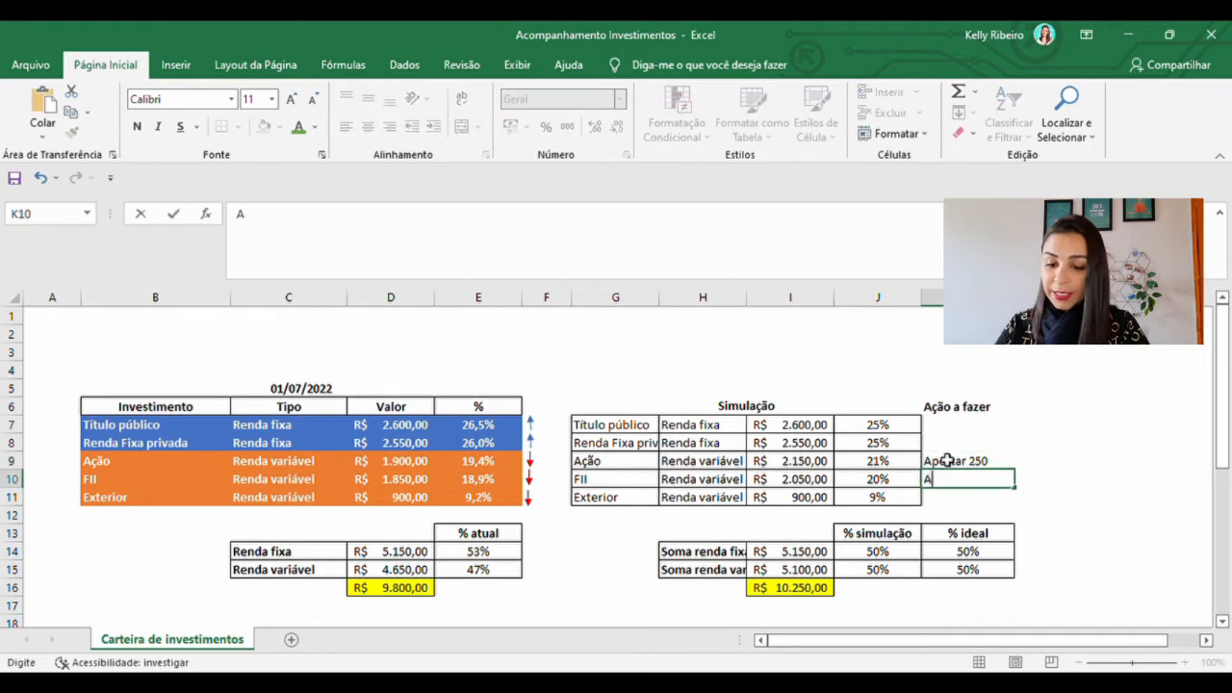
{"action": "type", "text": "portar "}
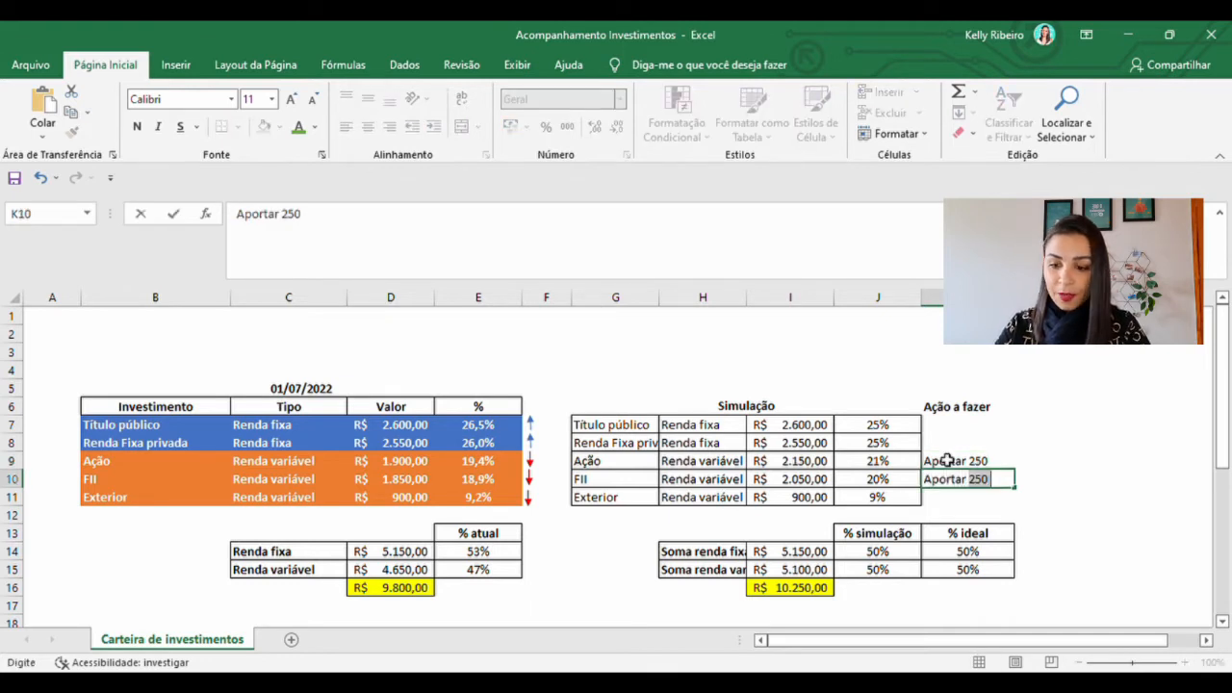
{"action": "type", "text": "200"}
{"action": "key", "text": "Return"}
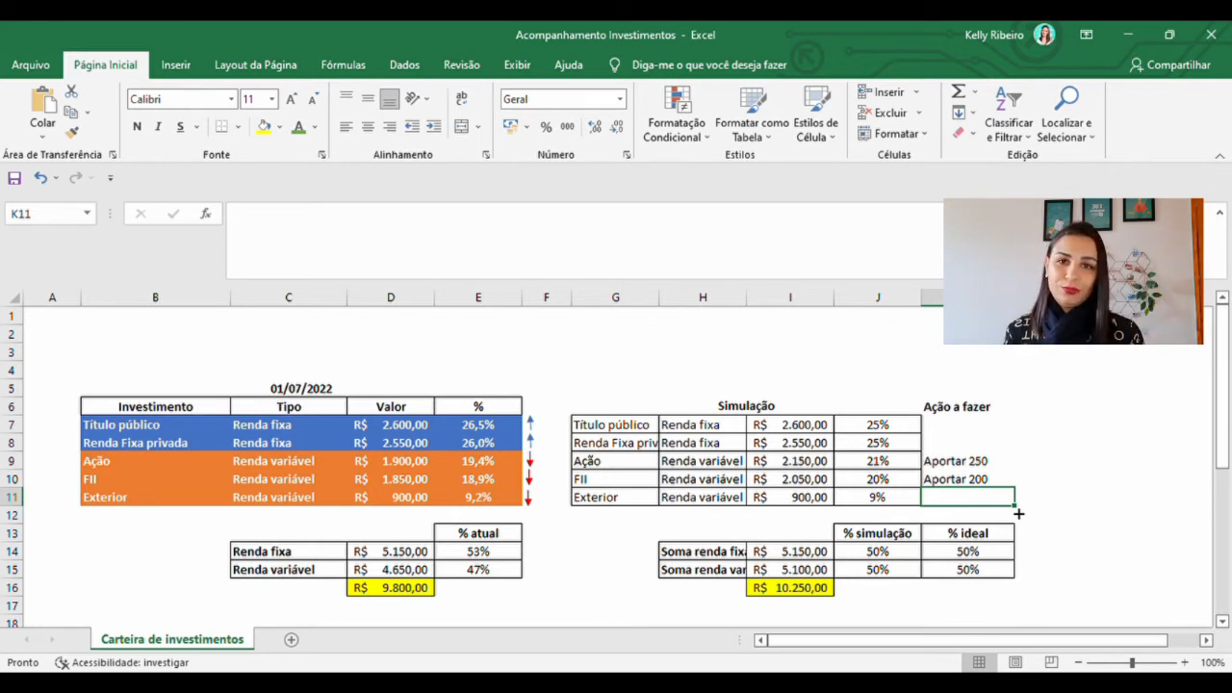
Review the simulated Título público, Ação and Exterior values and compare % simulação with % ideal
{"action": "left_click", "coordinate": [817, 429]}
{"action": "left_click", "coordinate": [826, 463]}
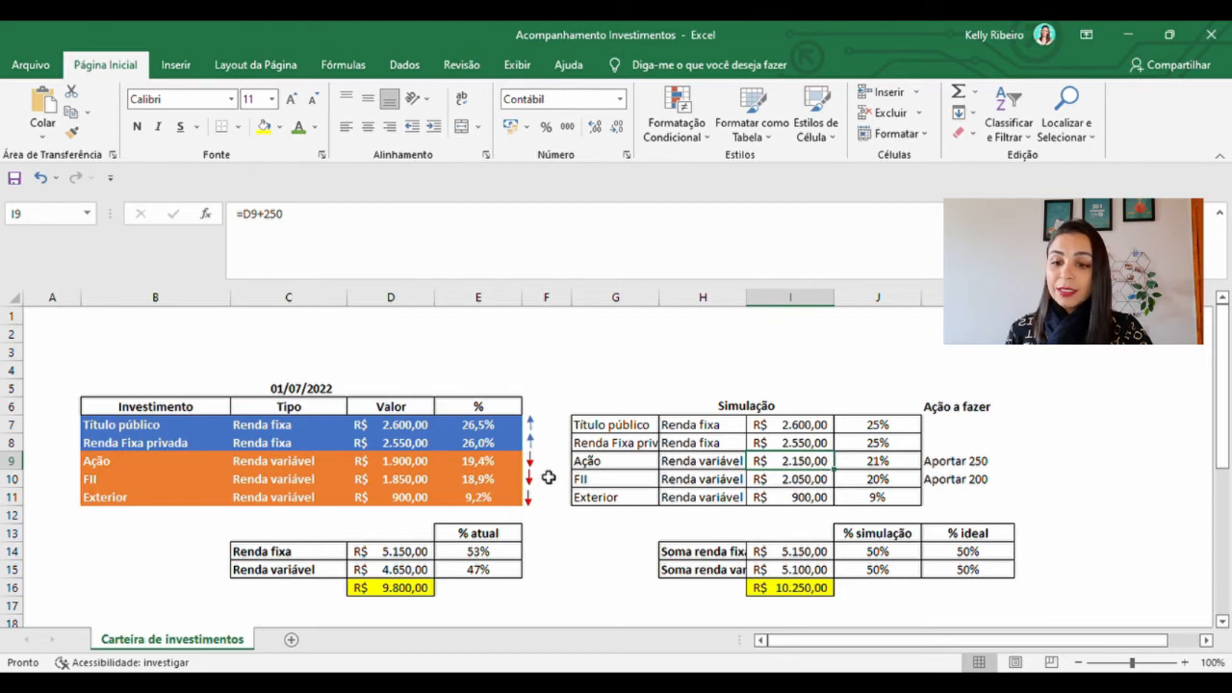
{"action": "left_click", "coordinate": [606, 498]}
{"action": "left_click", "coordinate": [798, 504]}
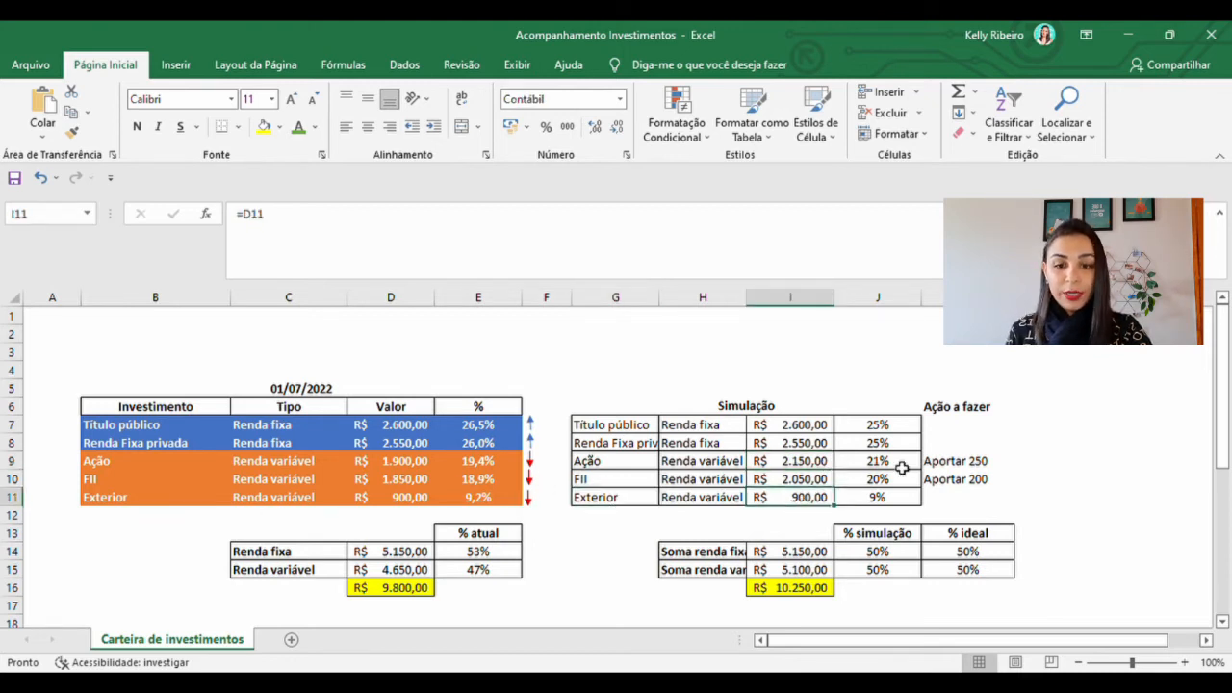
{"action": "left_click_drag", "start_coordinate": [891, 537], "coordinate": [953, 574]}
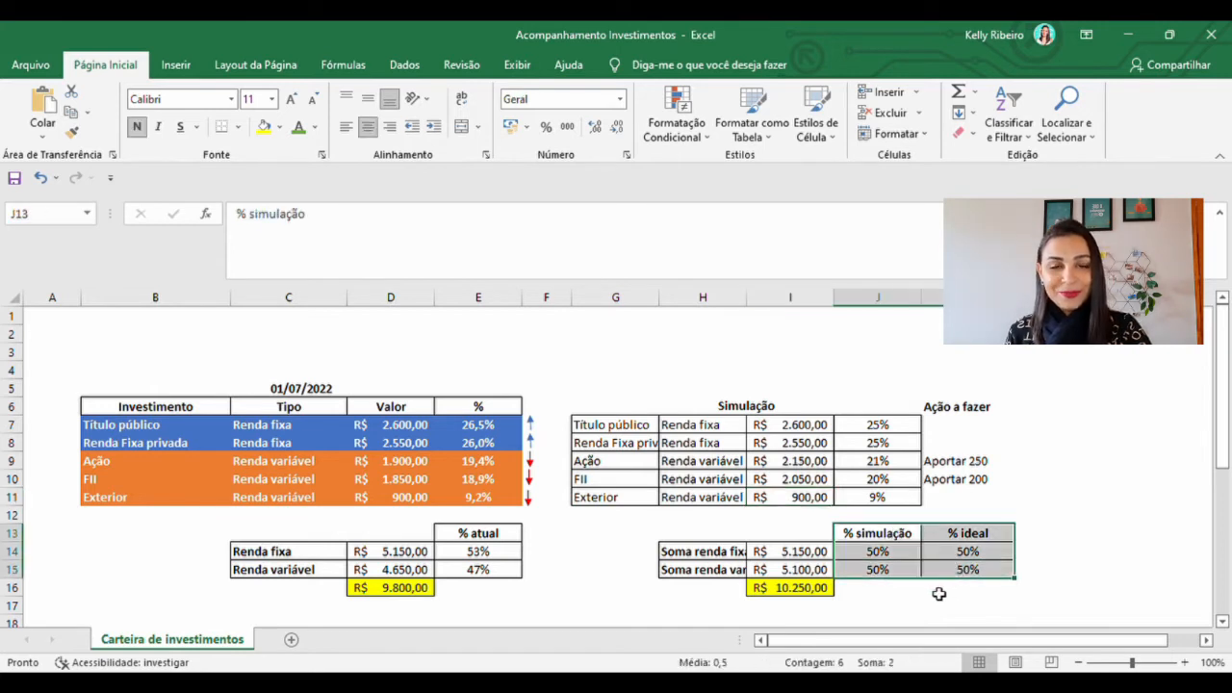
{"action": "left_click", "coordinate": [1066, 514]}
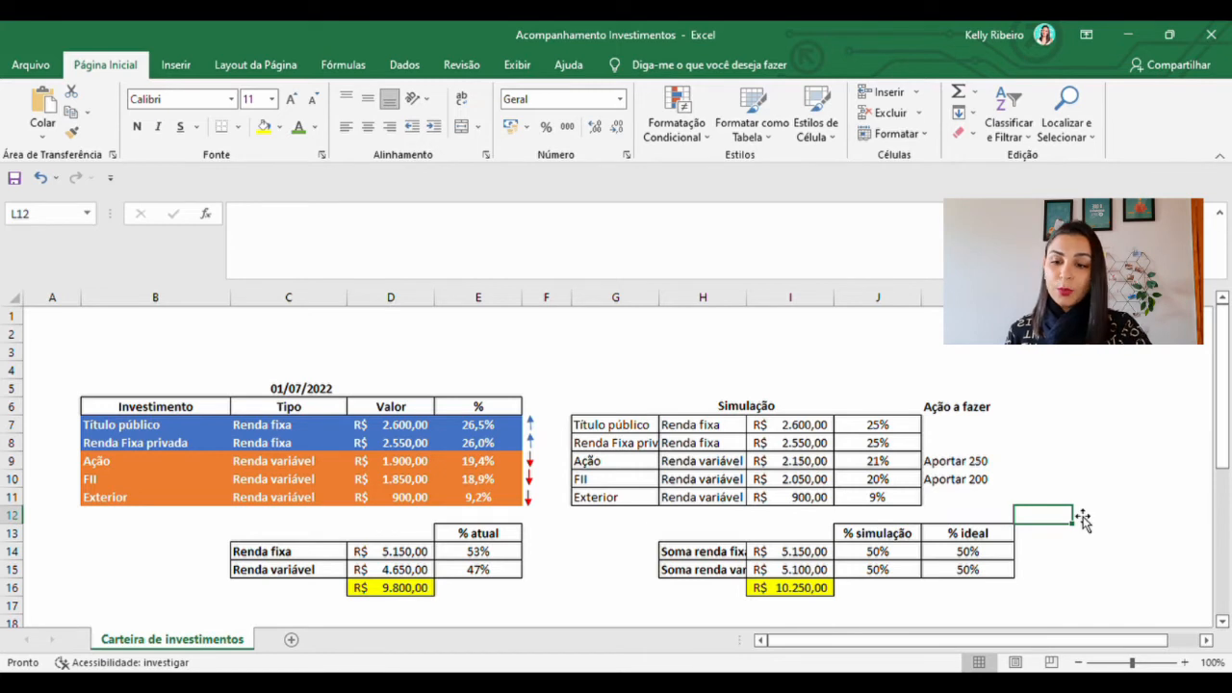